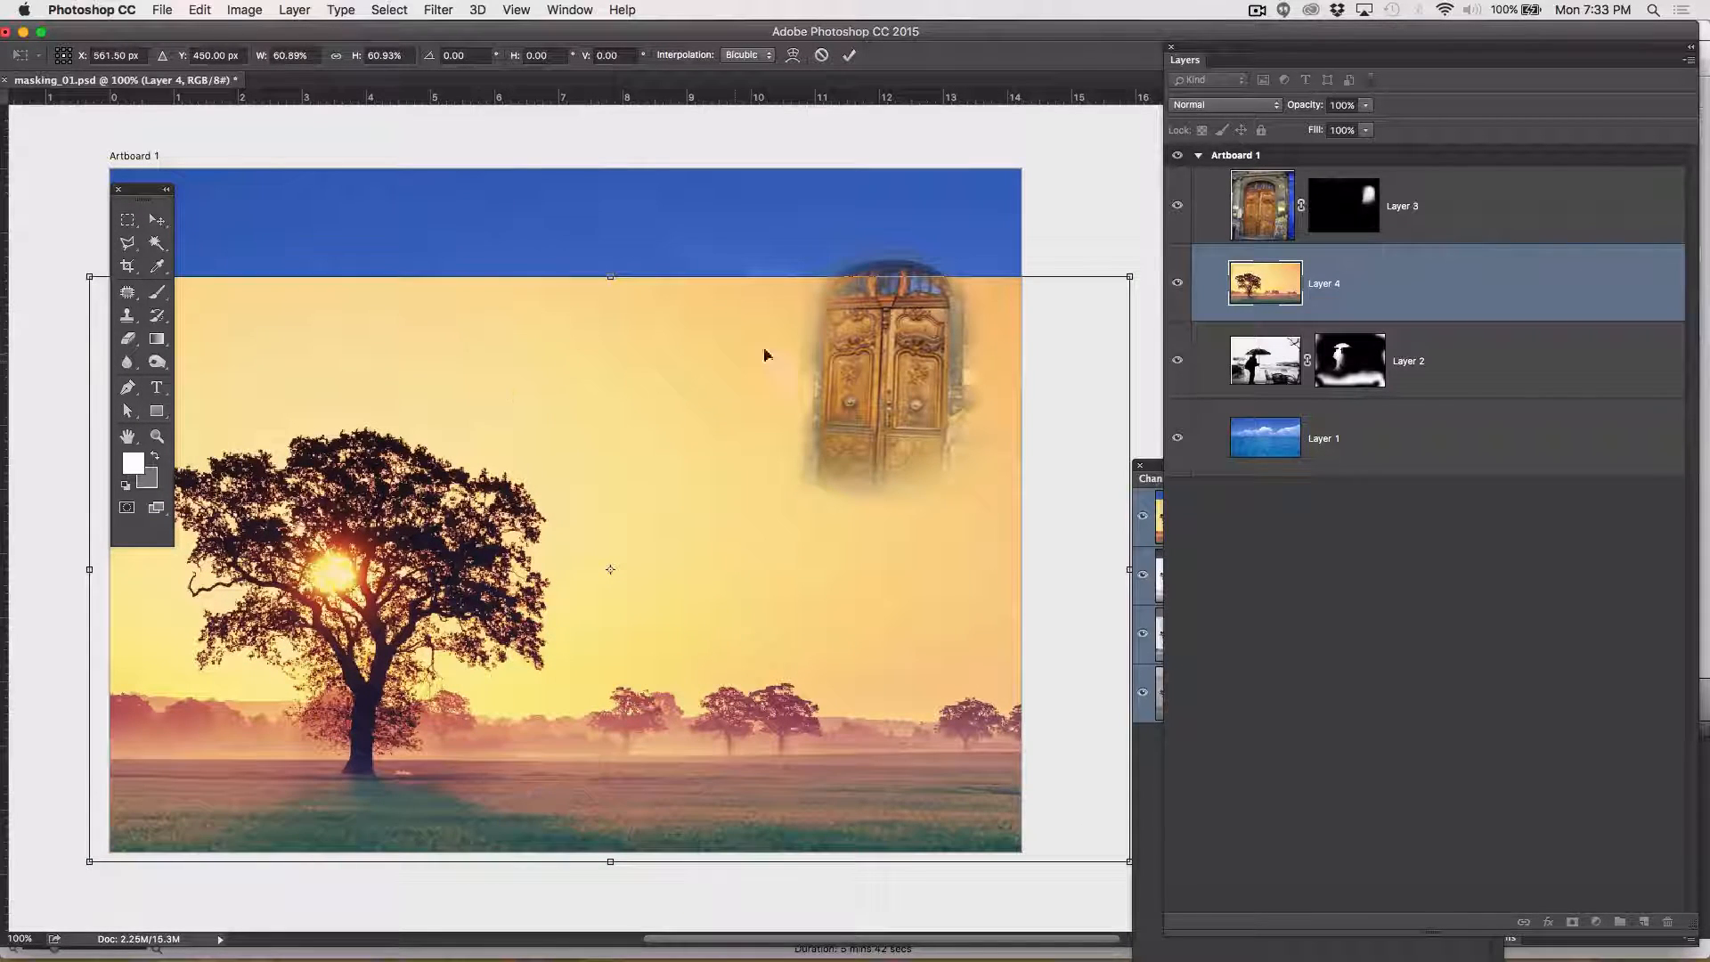
# Transform the sunset tree layer to -56.88% width and 50.65% height, flipping it horizontally, and place it across the upper artboard.
pyautogui.moveTo(1130, 277); pyautogui.dragTo(969, 375)
pyautogui.moveTo(824, 507); pyautogui.dragTo(842, 420)
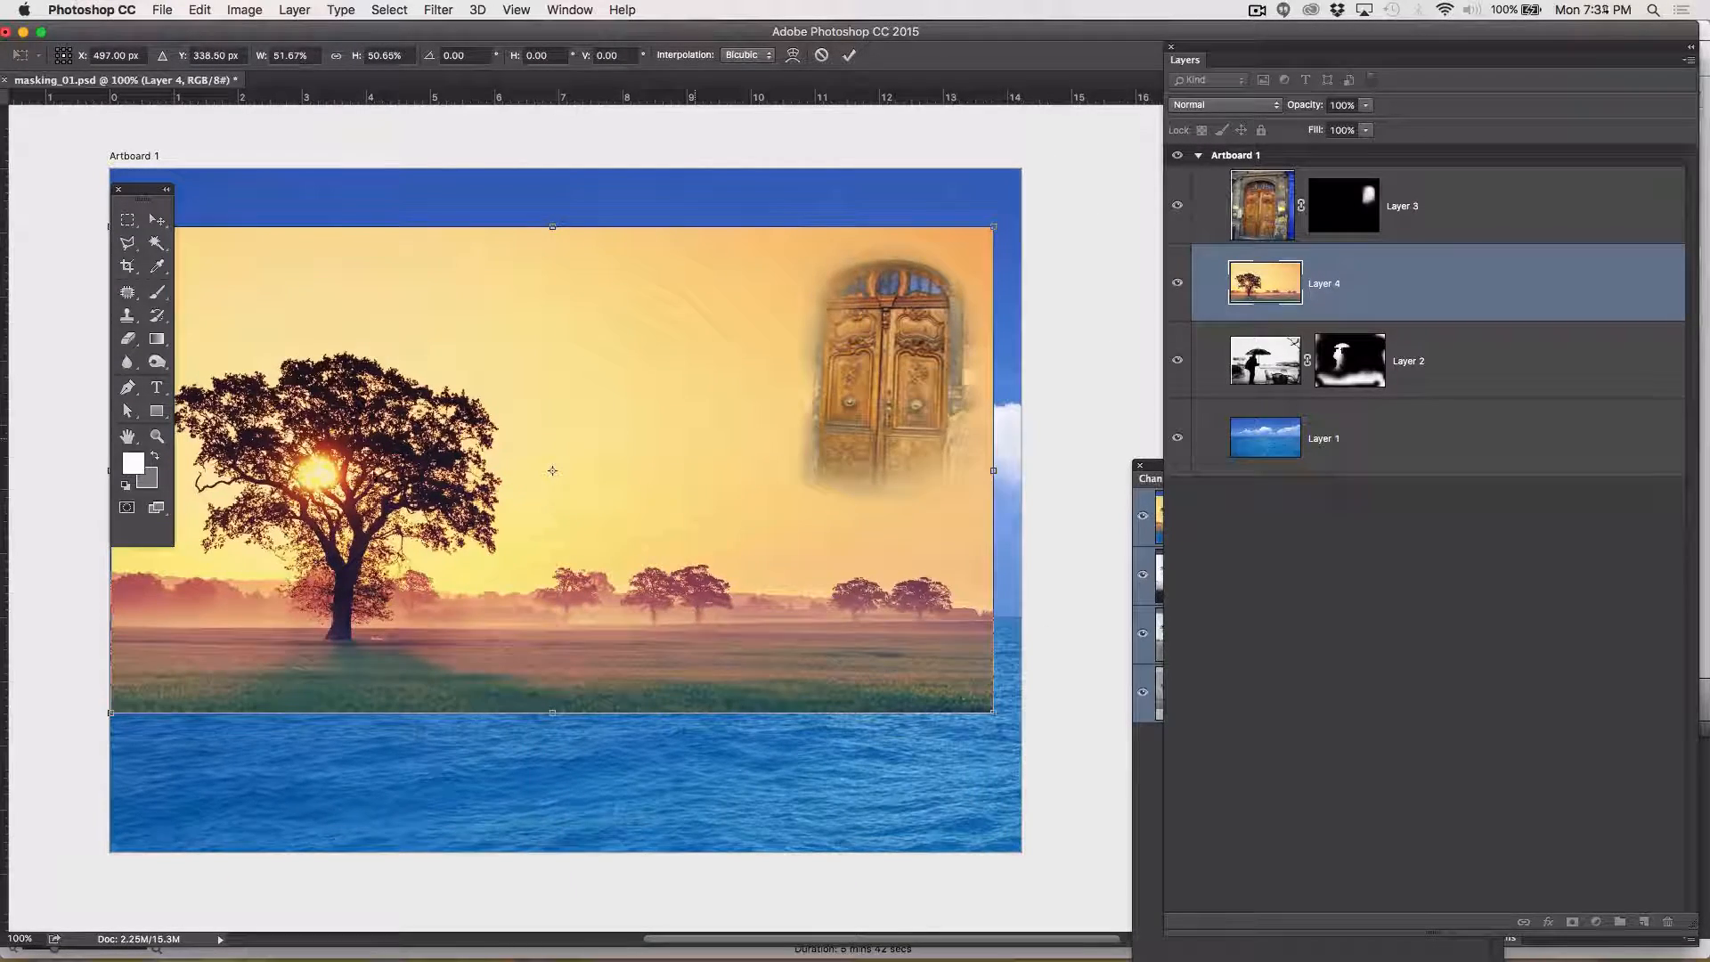
pyautogui.moveTo(105, 468); pyautogui.dragTo(138, 534)
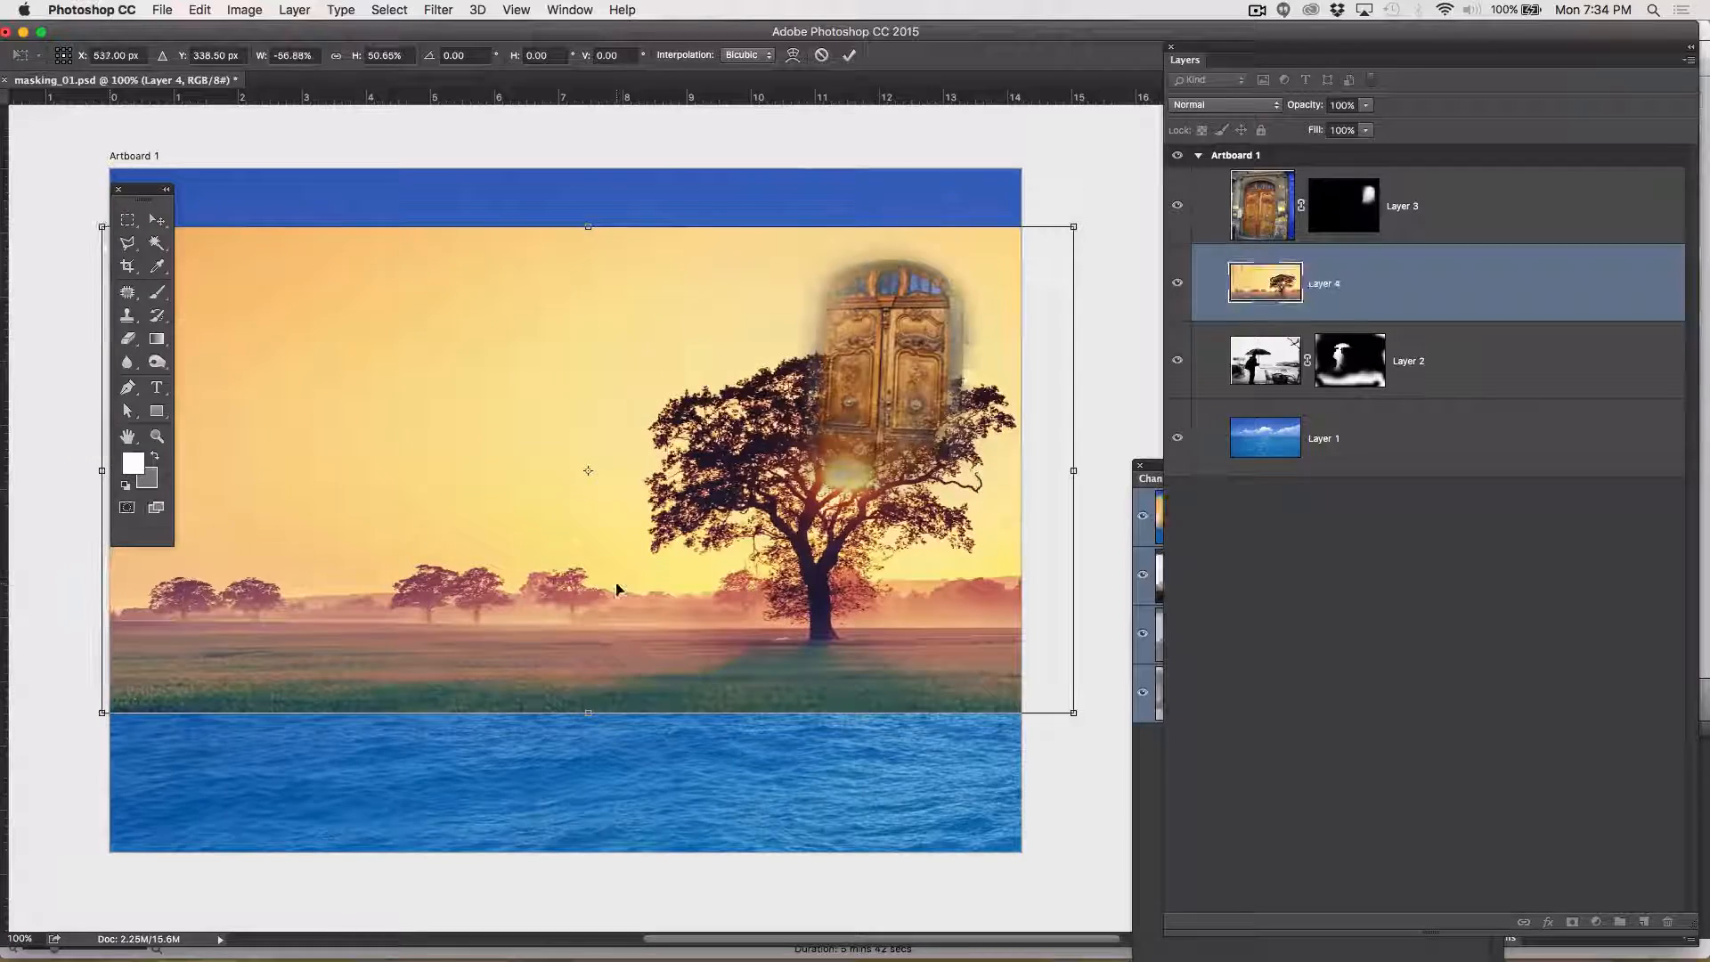
pyautogui.moveTo(614, 589)
pyautogui.mouseDown()
pyautogui.moveTo(641, 439)
pyautogui.moveTo(686, 623)
pyautogui.moveTo(619, 592)
pyautogui.mouseUp()
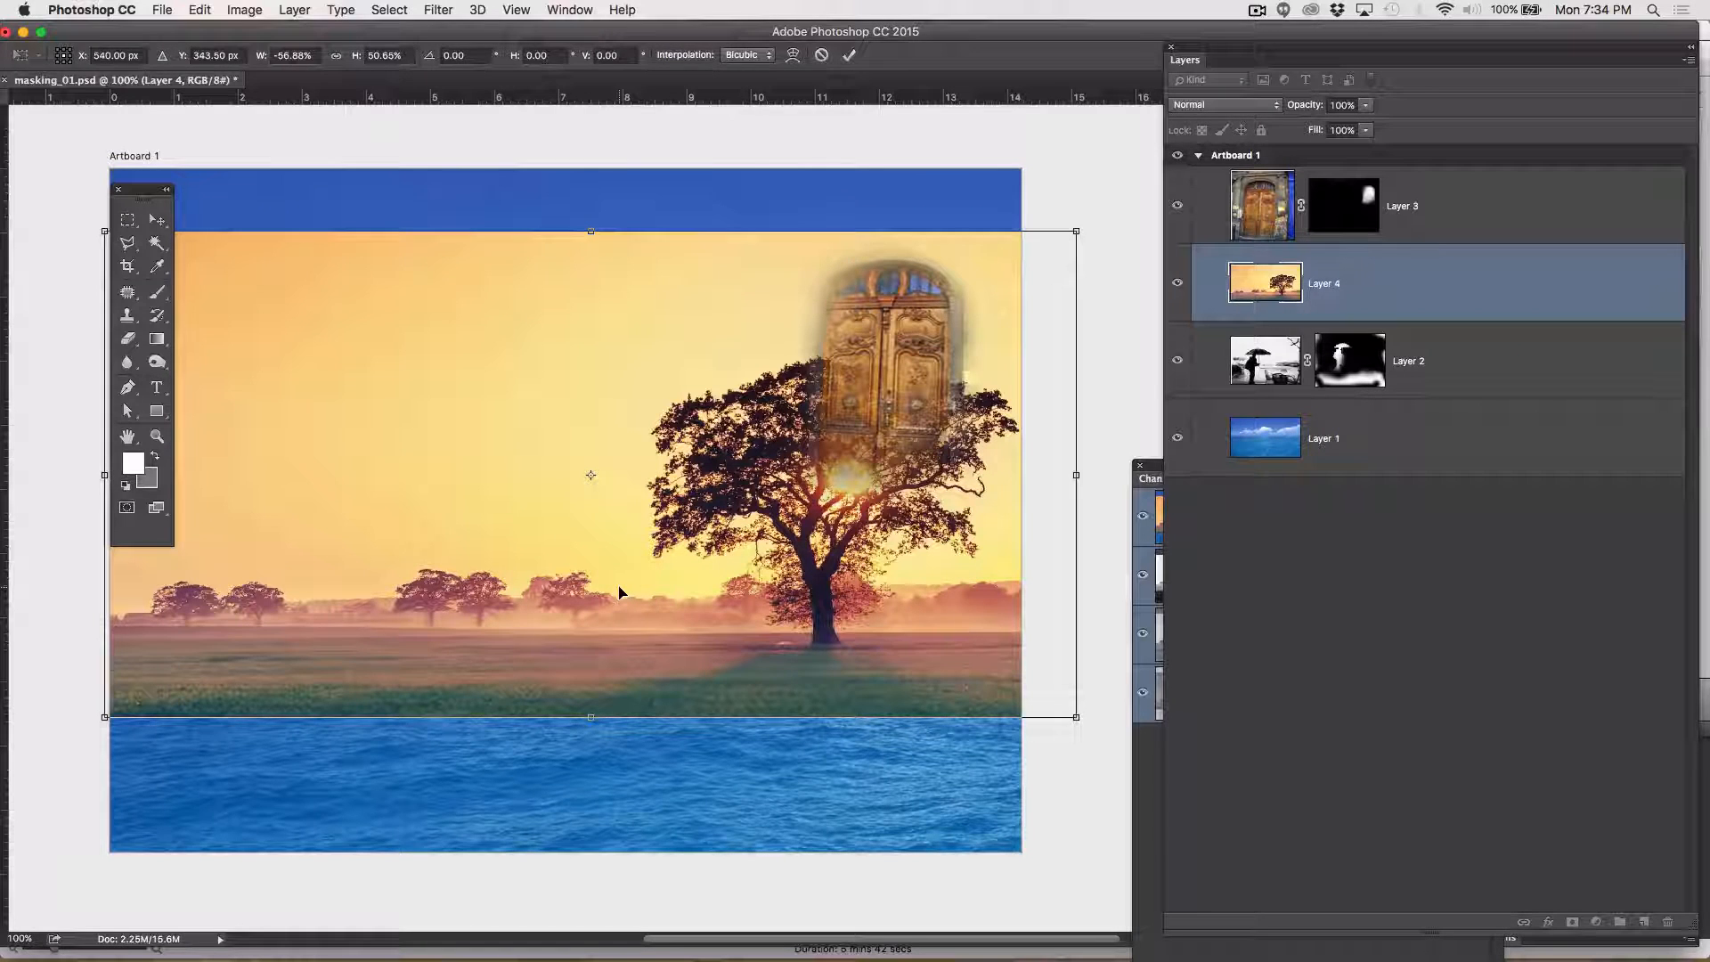
pyautogui.press('Return')
pyautogui.press('h')
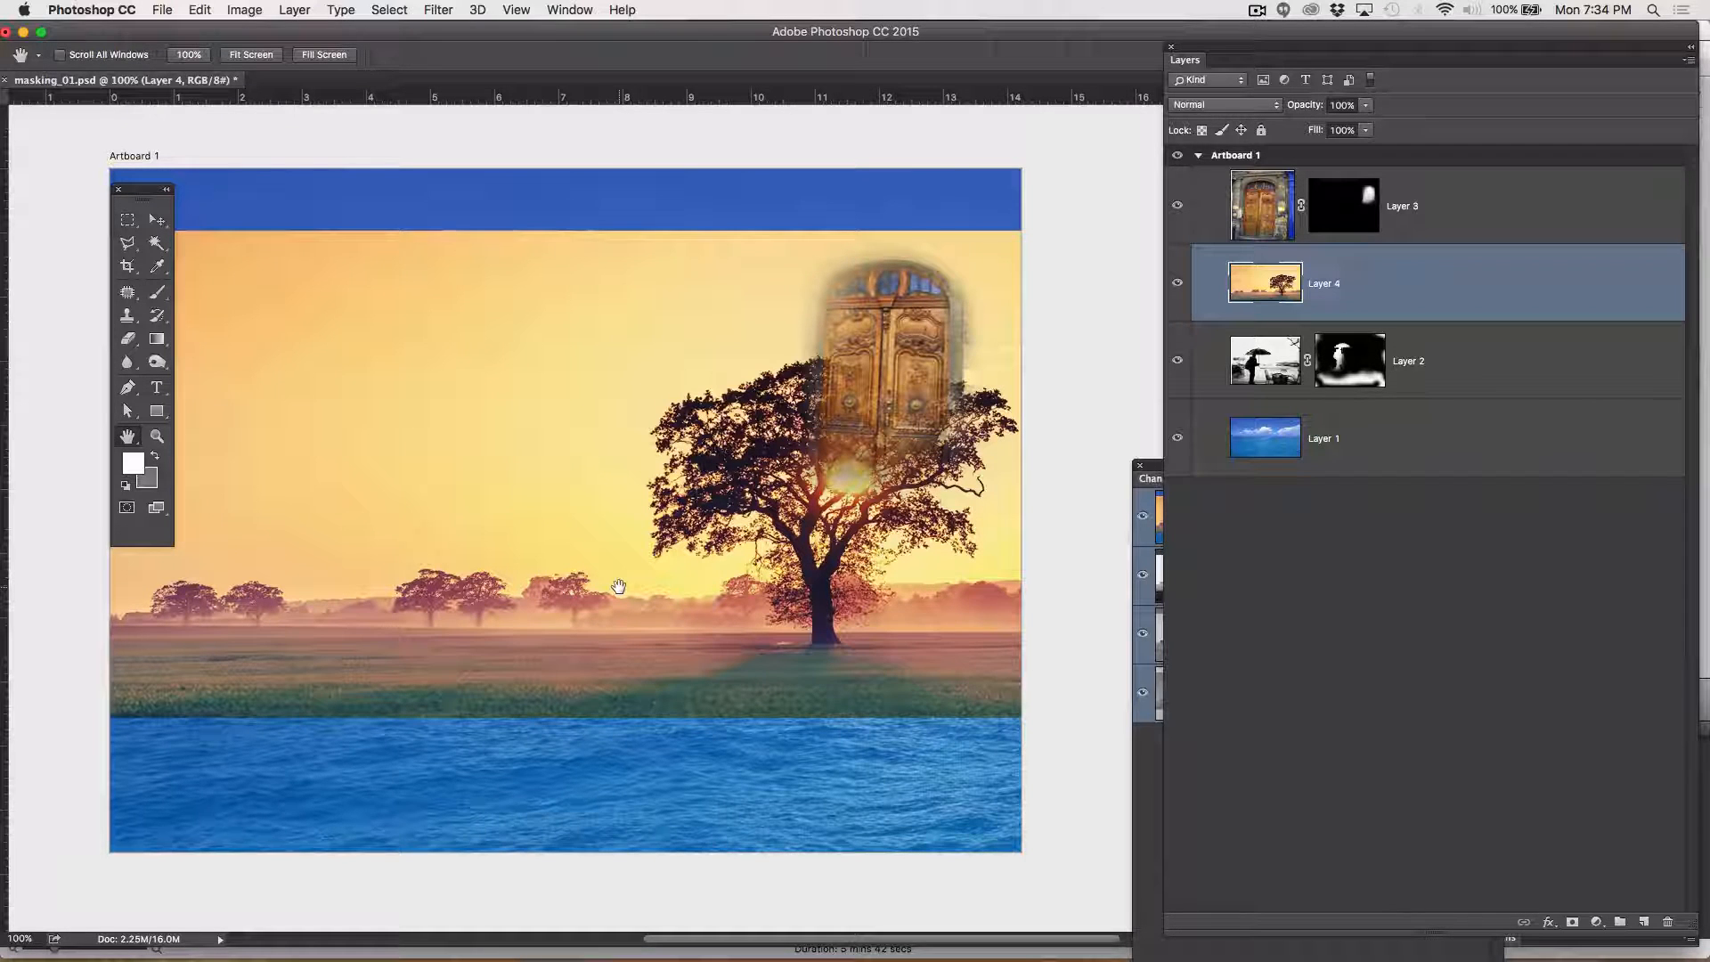
# Move Layer 4 above Layer 3 and transform it to 96.79% width and 114.99% height, aligned with the artboard's upper right corner.
pyautogui.moveTo(1428, 283); pyautogui.dragTo(1420, 190)
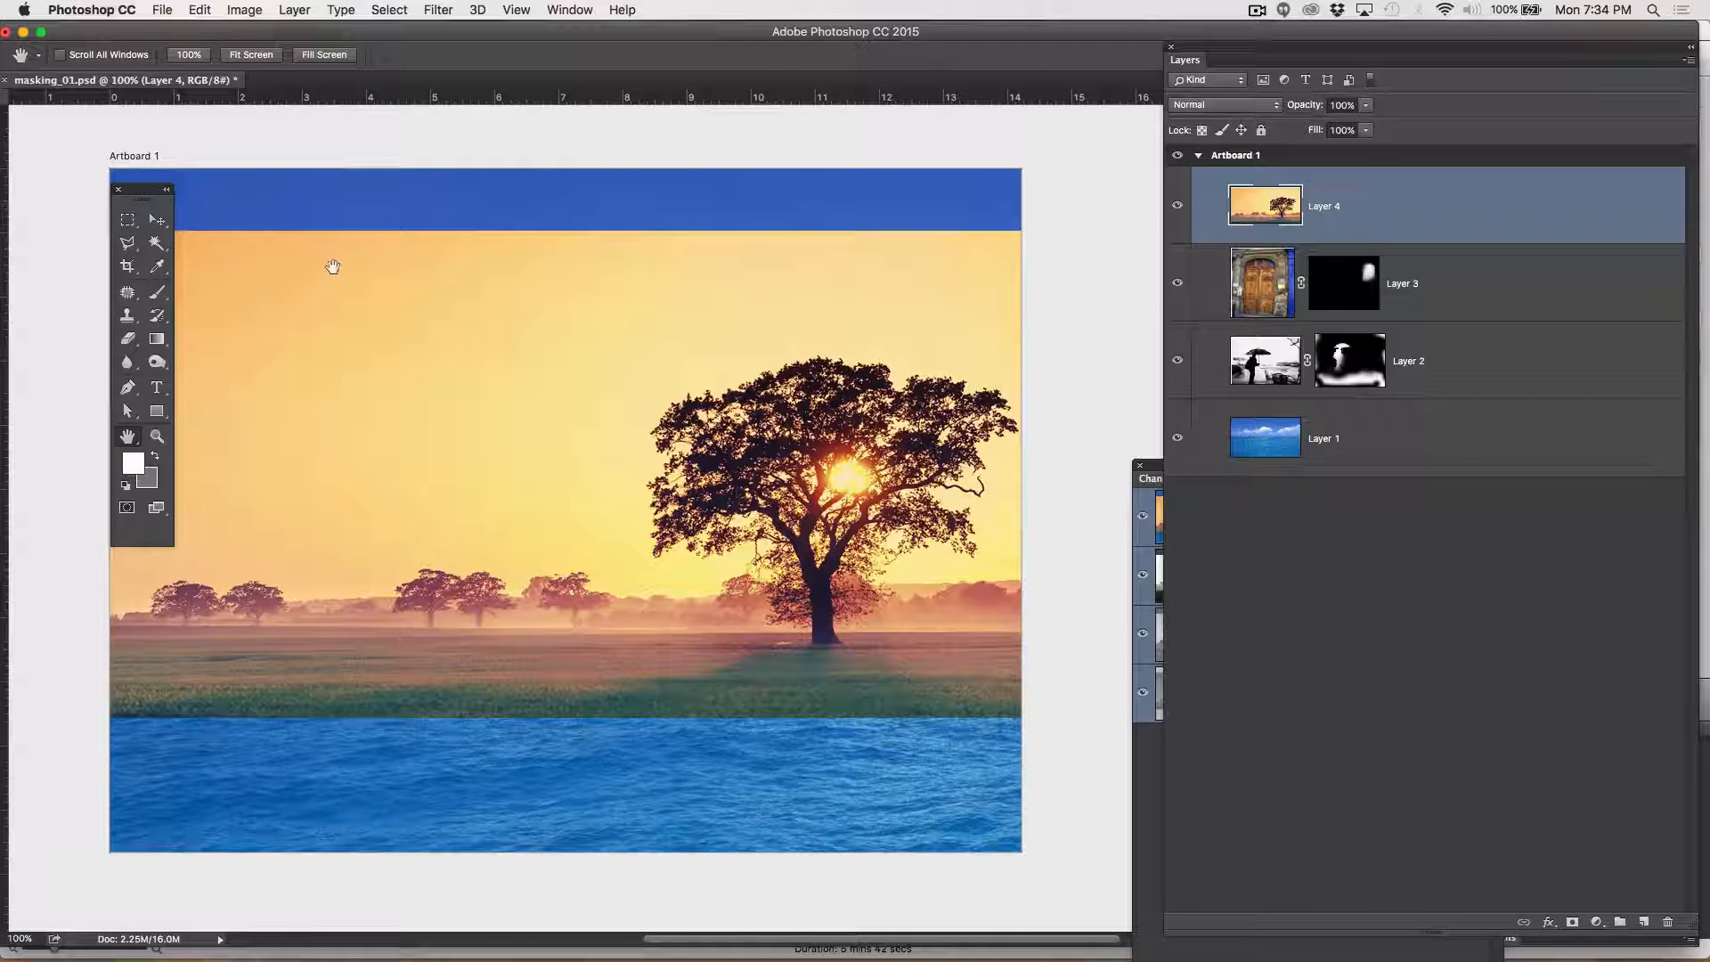
pyautogui.hotkey('ctrl', 't')
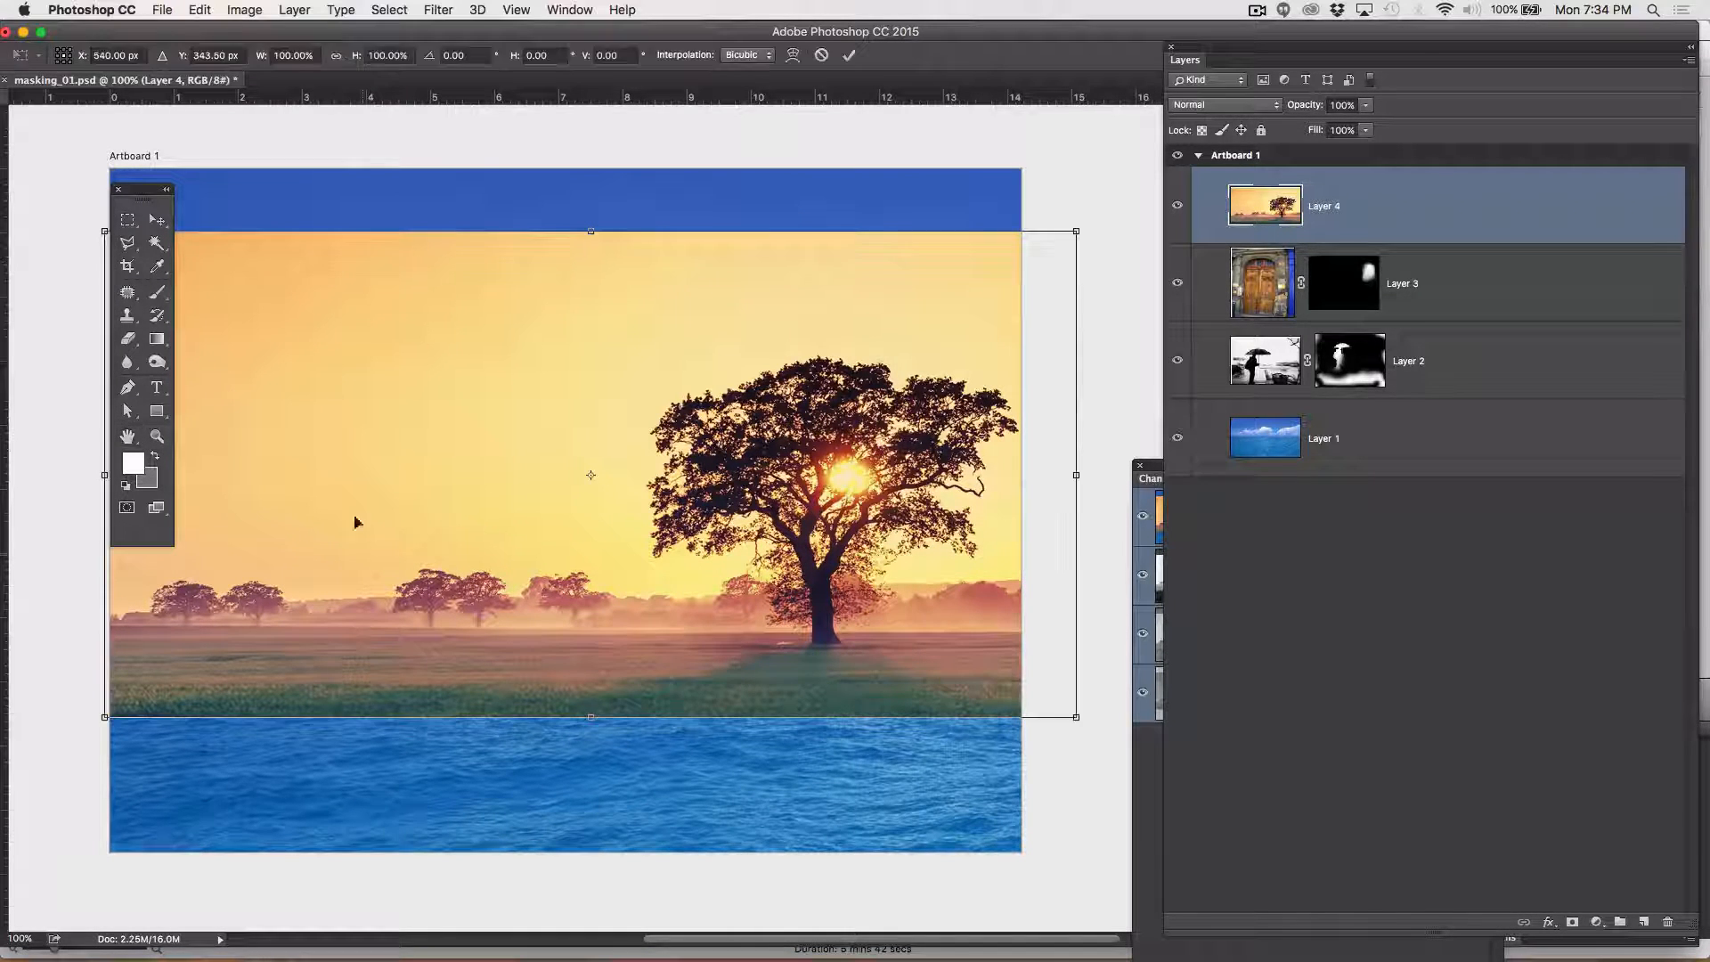
pyautogui.moveTo(588, 721); pyautogui.dragTo(589, 783)
pyautogui.moveTo(517, 666); pyautogui.dragTo(467, 597)
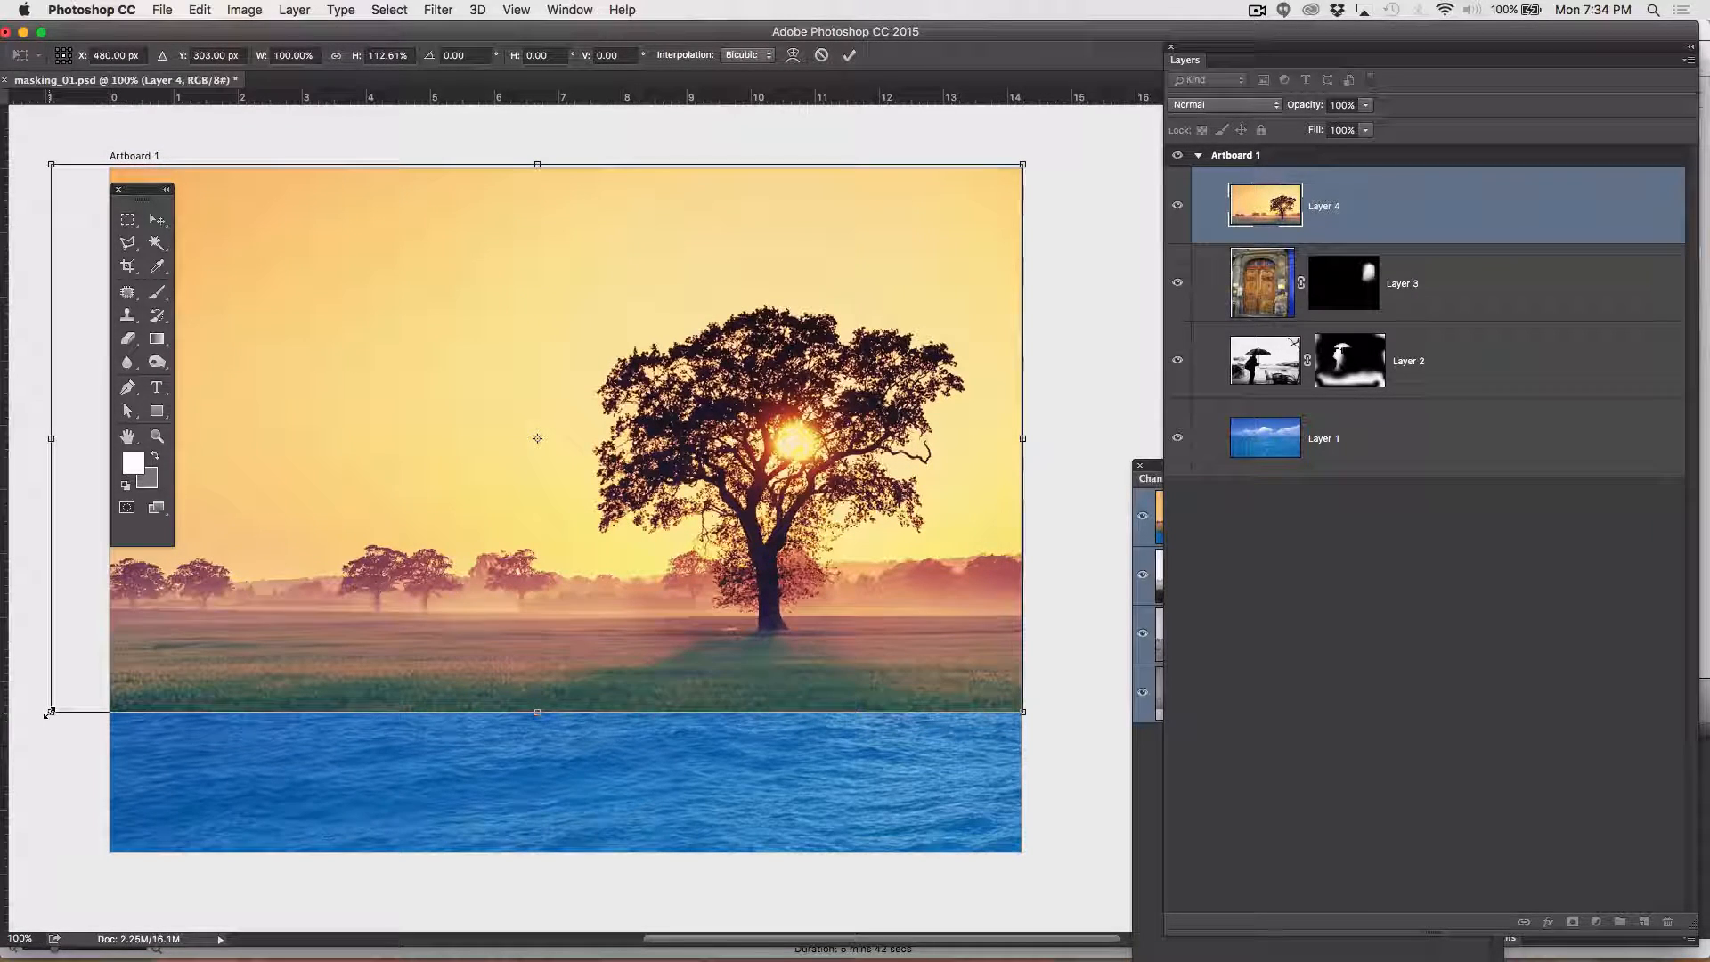
pyautogui.moveTo(49, 712); pyautogui.dragTo(82, 723)
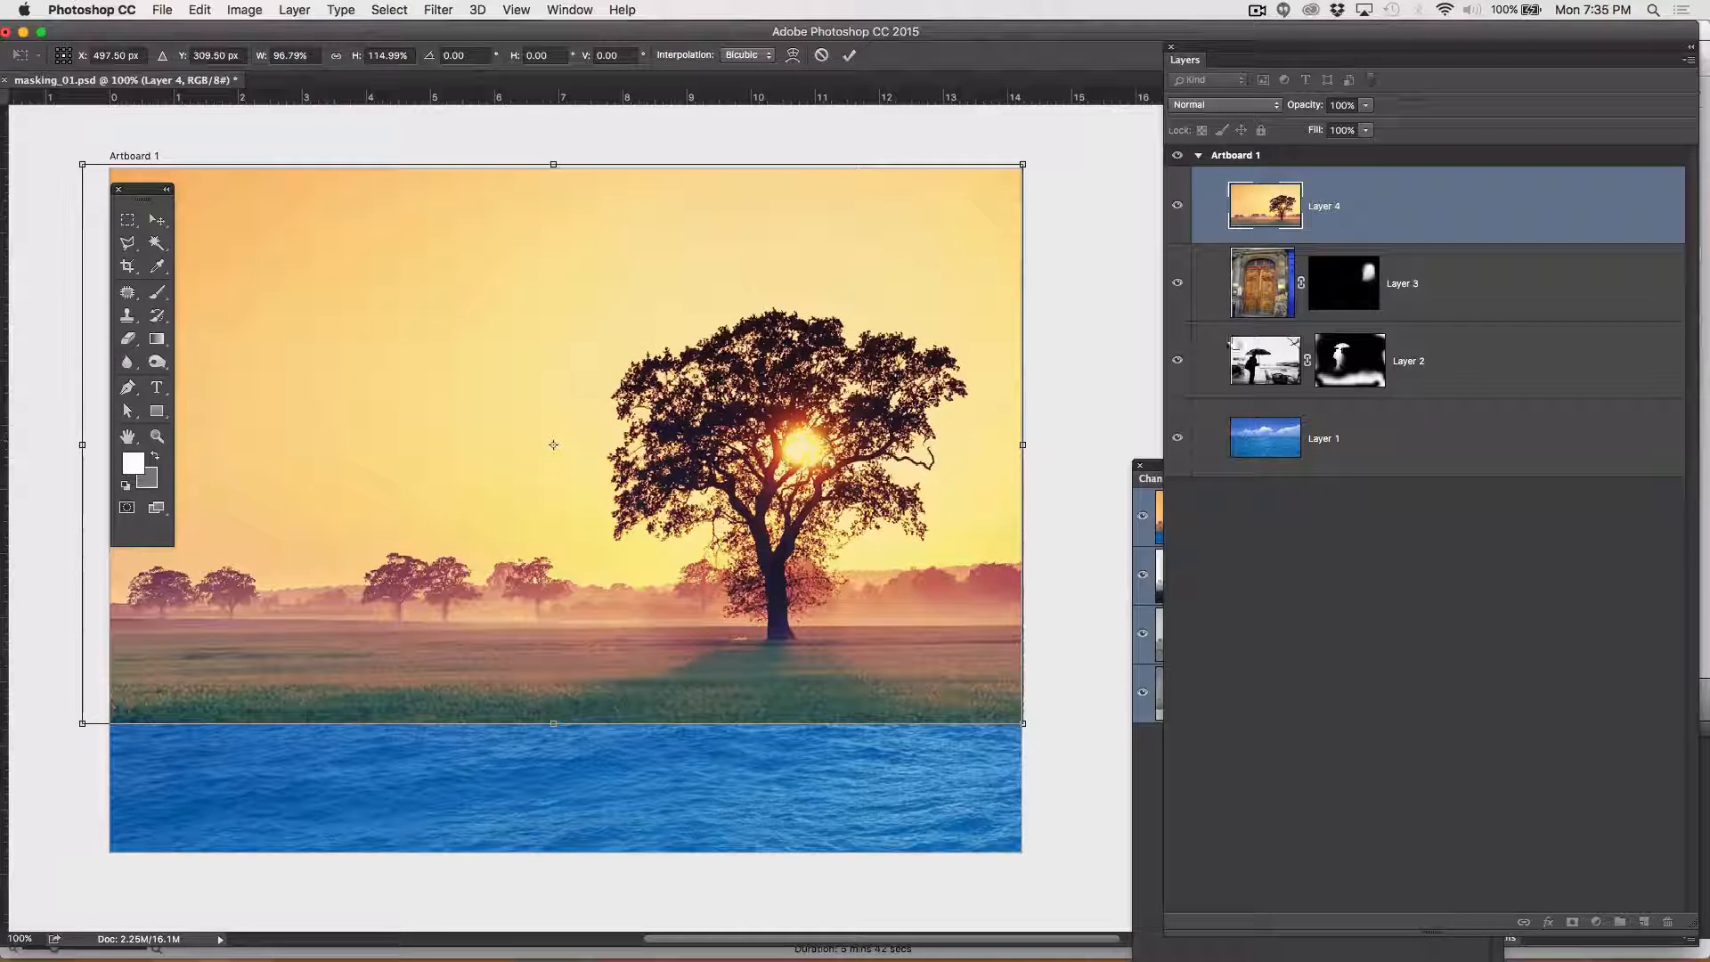
pyautogui.press('Return')
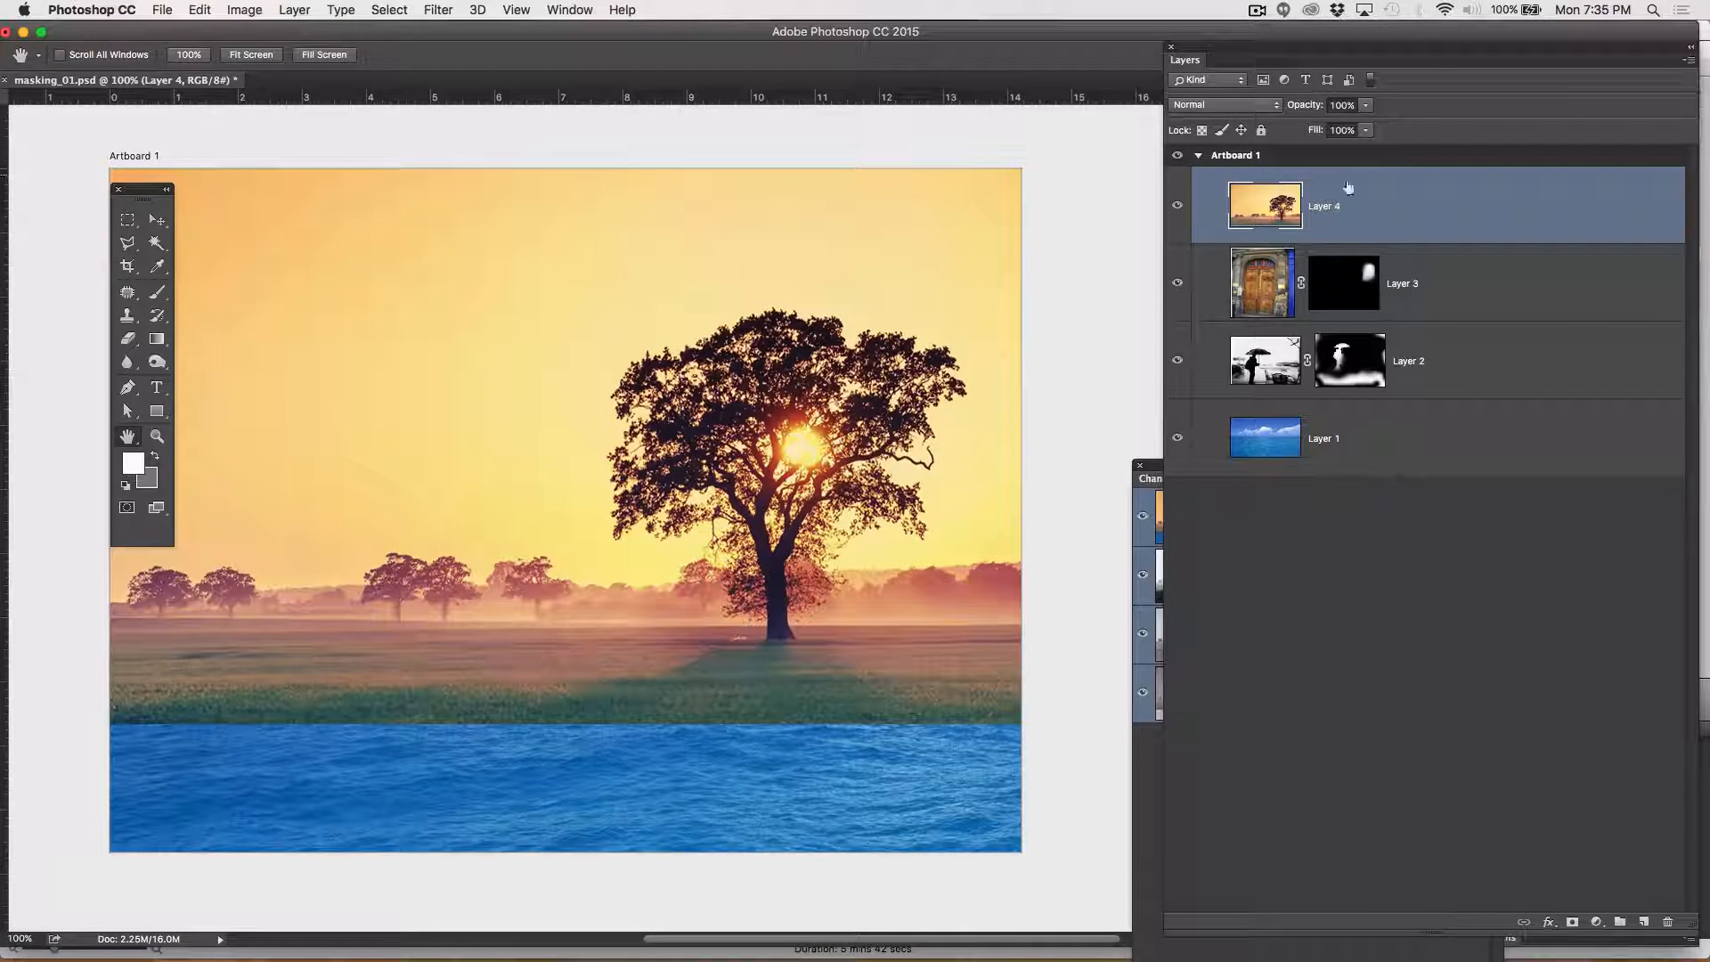
# Lower Layer 4's opacity to 53% and shift the sunset image slightly left over the layers beneath.
pyautogui.click(1368, 107)
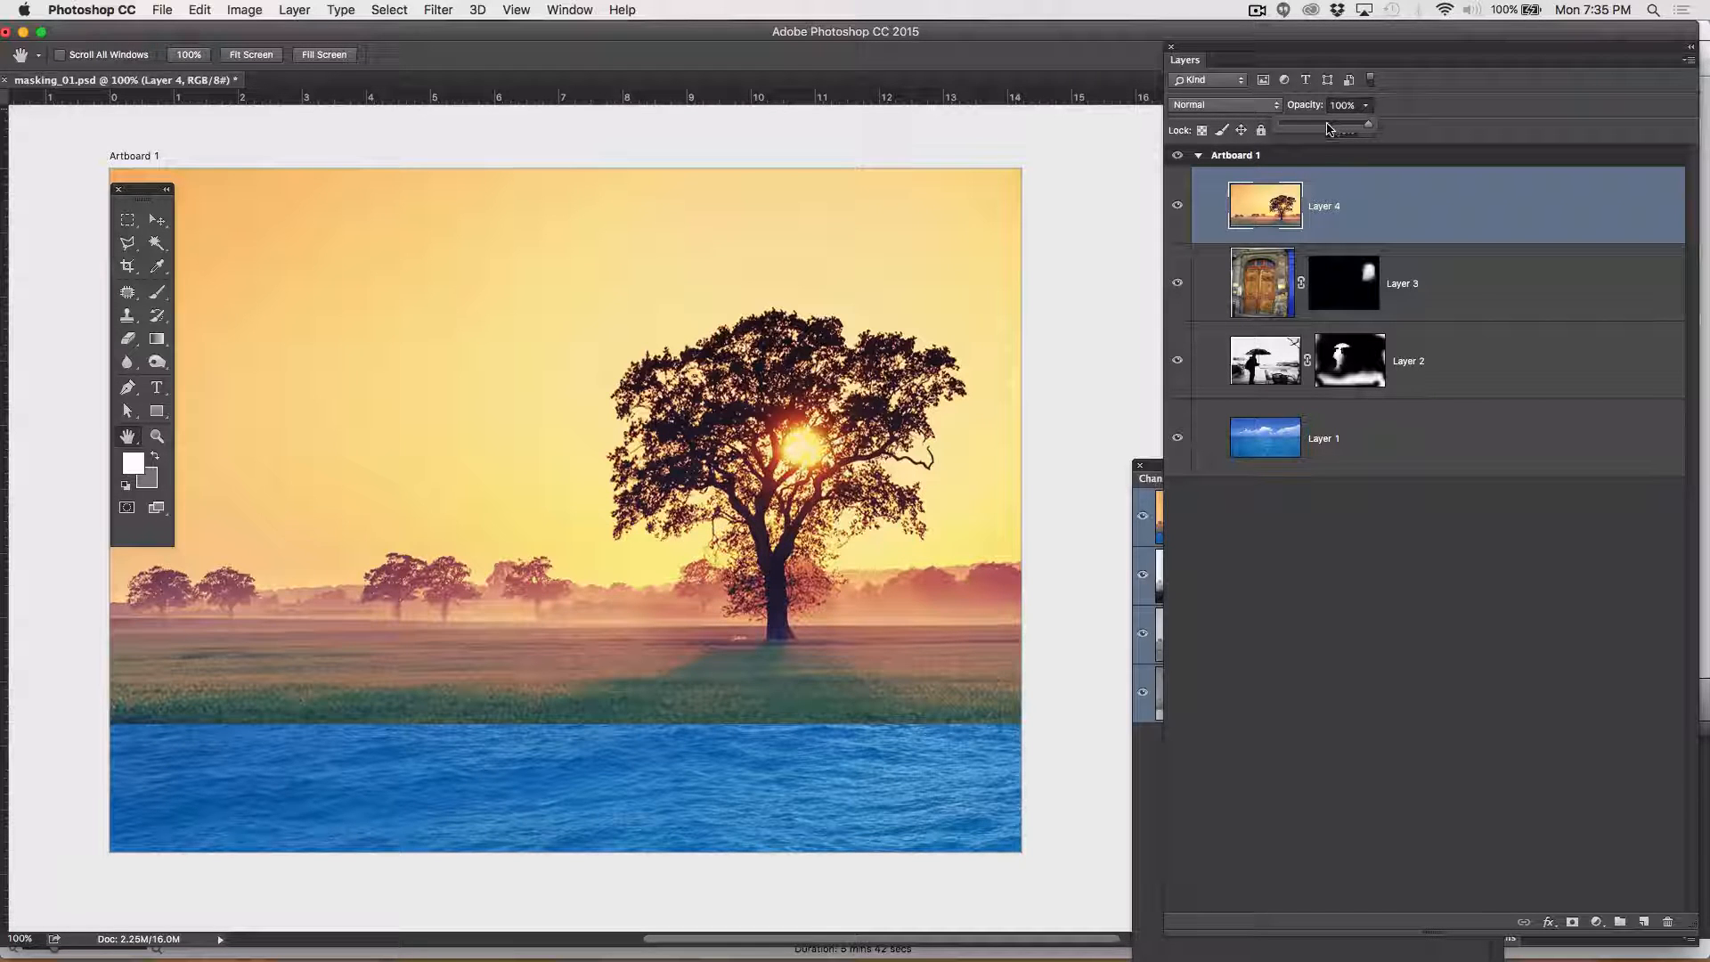
pyautogui.click(1328, 127)
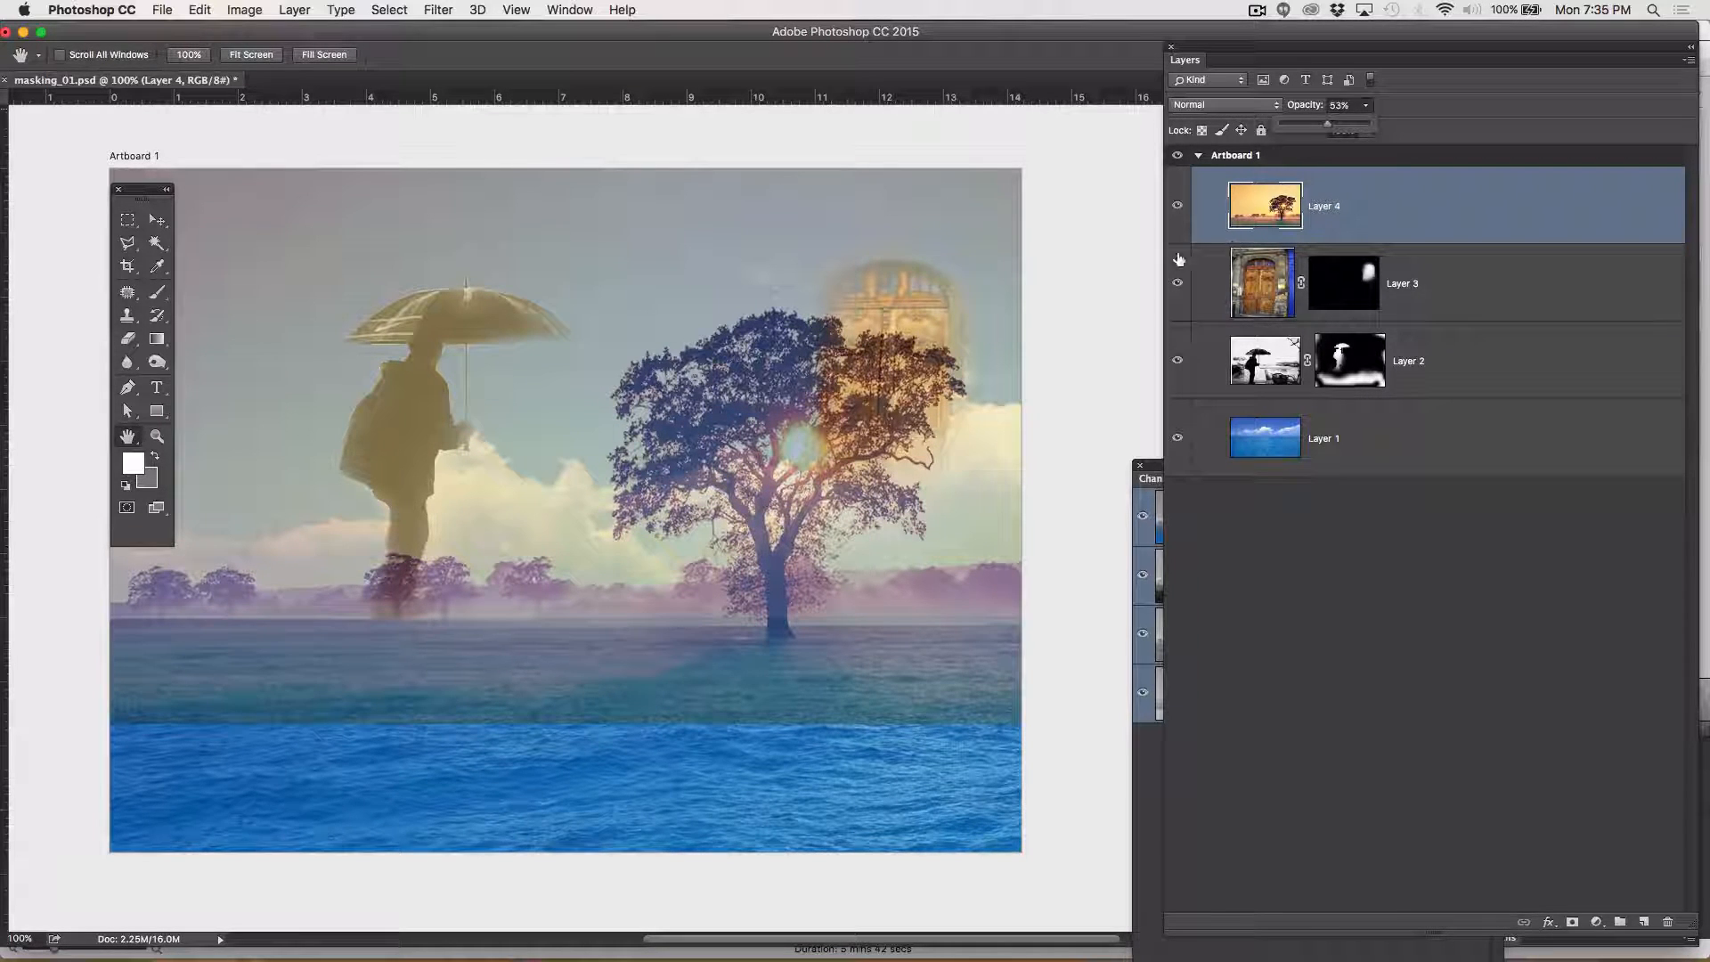
pyautogui.press('v')
pyautogui.moveTo(958, 485)
pyautogui.mouseDown()
pyautogui.moveTo(959, 457)
pyautogui.moveTo(870, 451)
pyautogui.moveTo(1133, 449)
pyautogui.moveTo(1080, 496)
pyautogui.moveTo(933, 503)
pyautogui.moveTo(939, 485)
pyautogui.mouseUp()
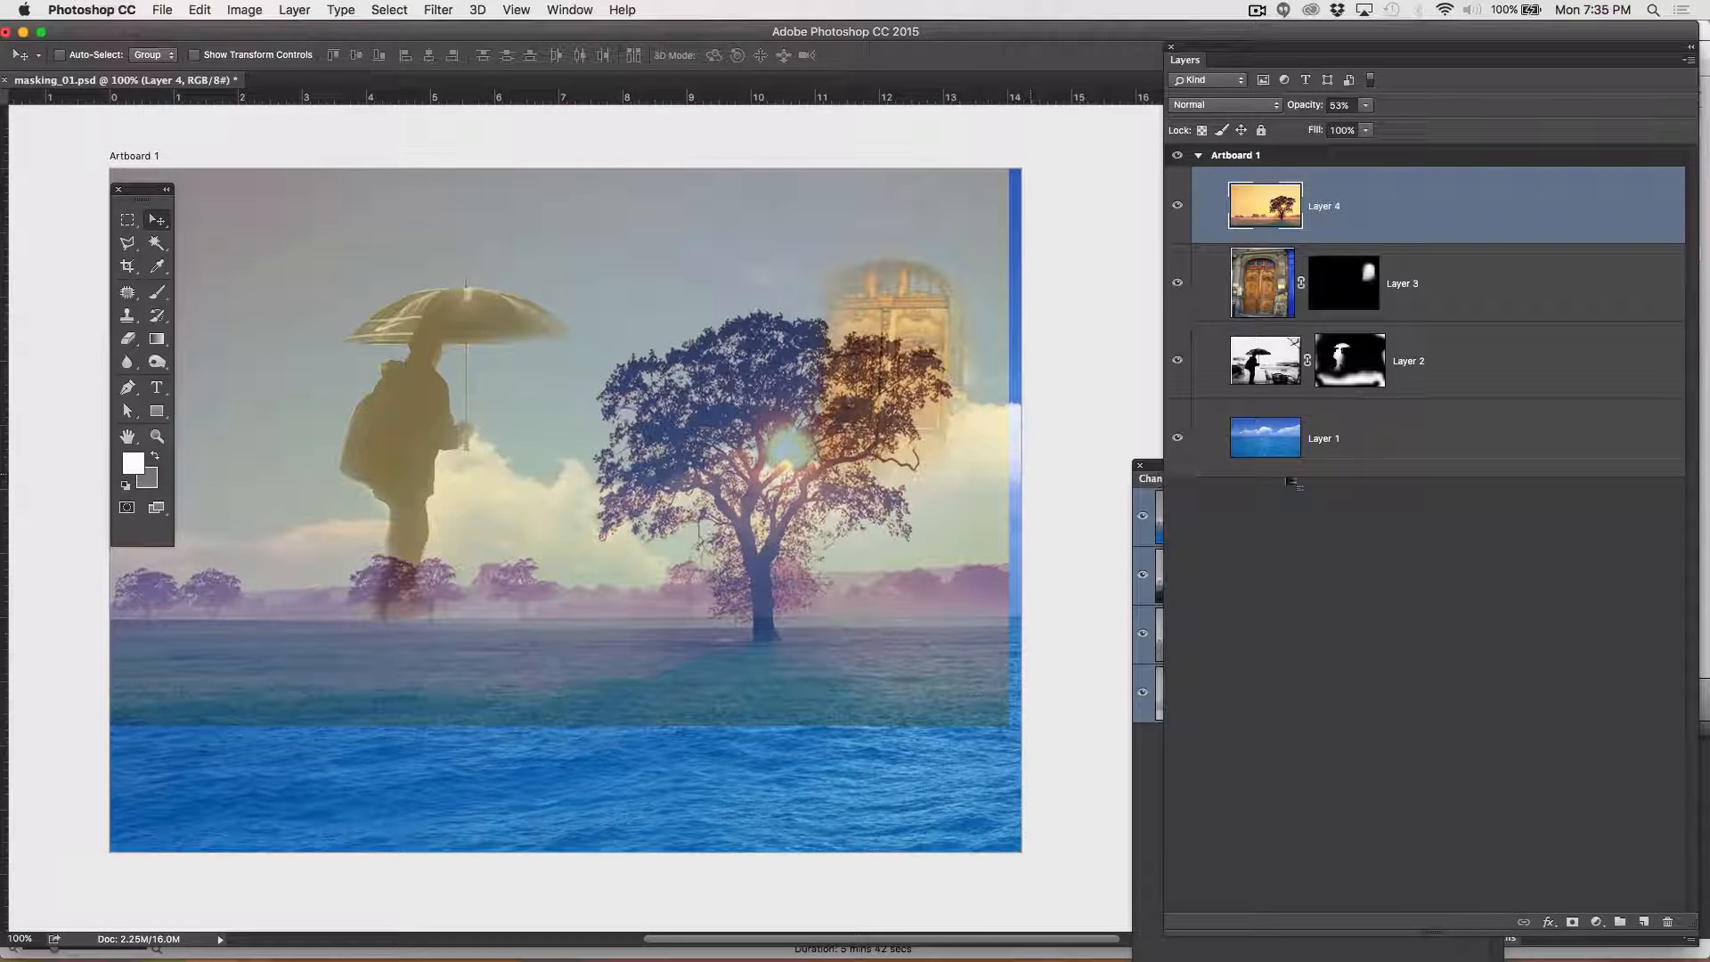
# Set Layer 4's opacity to 100% and add a Hide All layer mask to it.
pyautogui.click(1365, 105)
pyautogui.moveTo(1401, 131); pyautogui.dragTo(1536, 214)
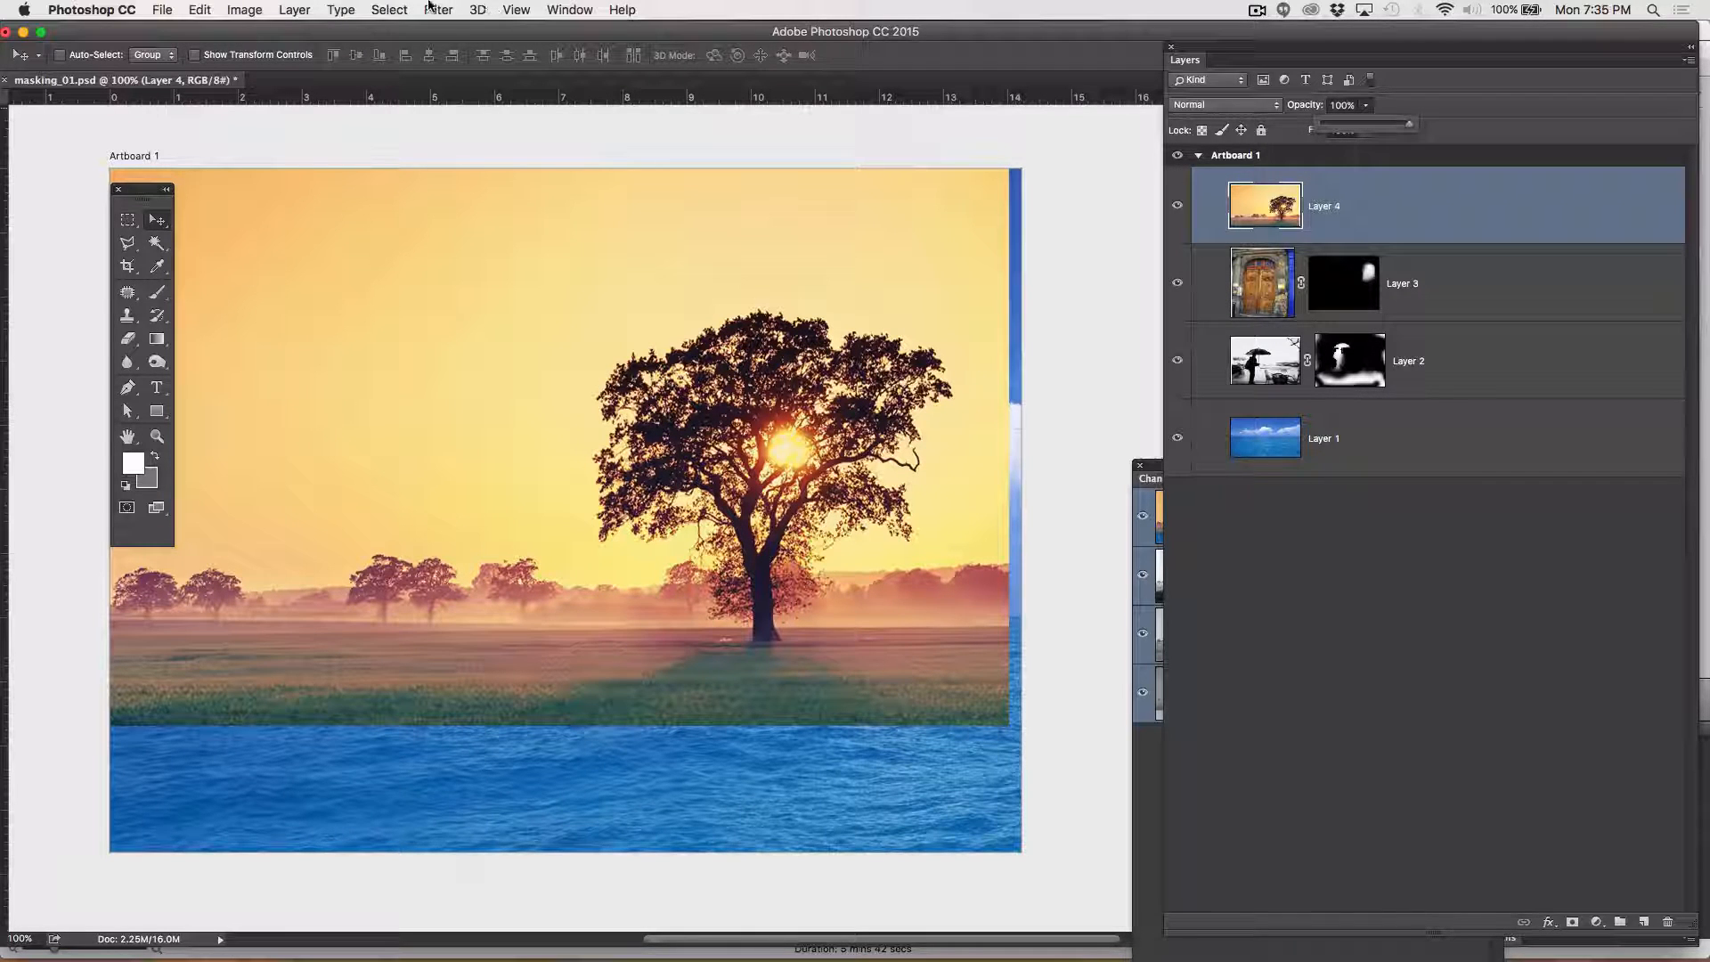
pyautogui.click(389, 9)
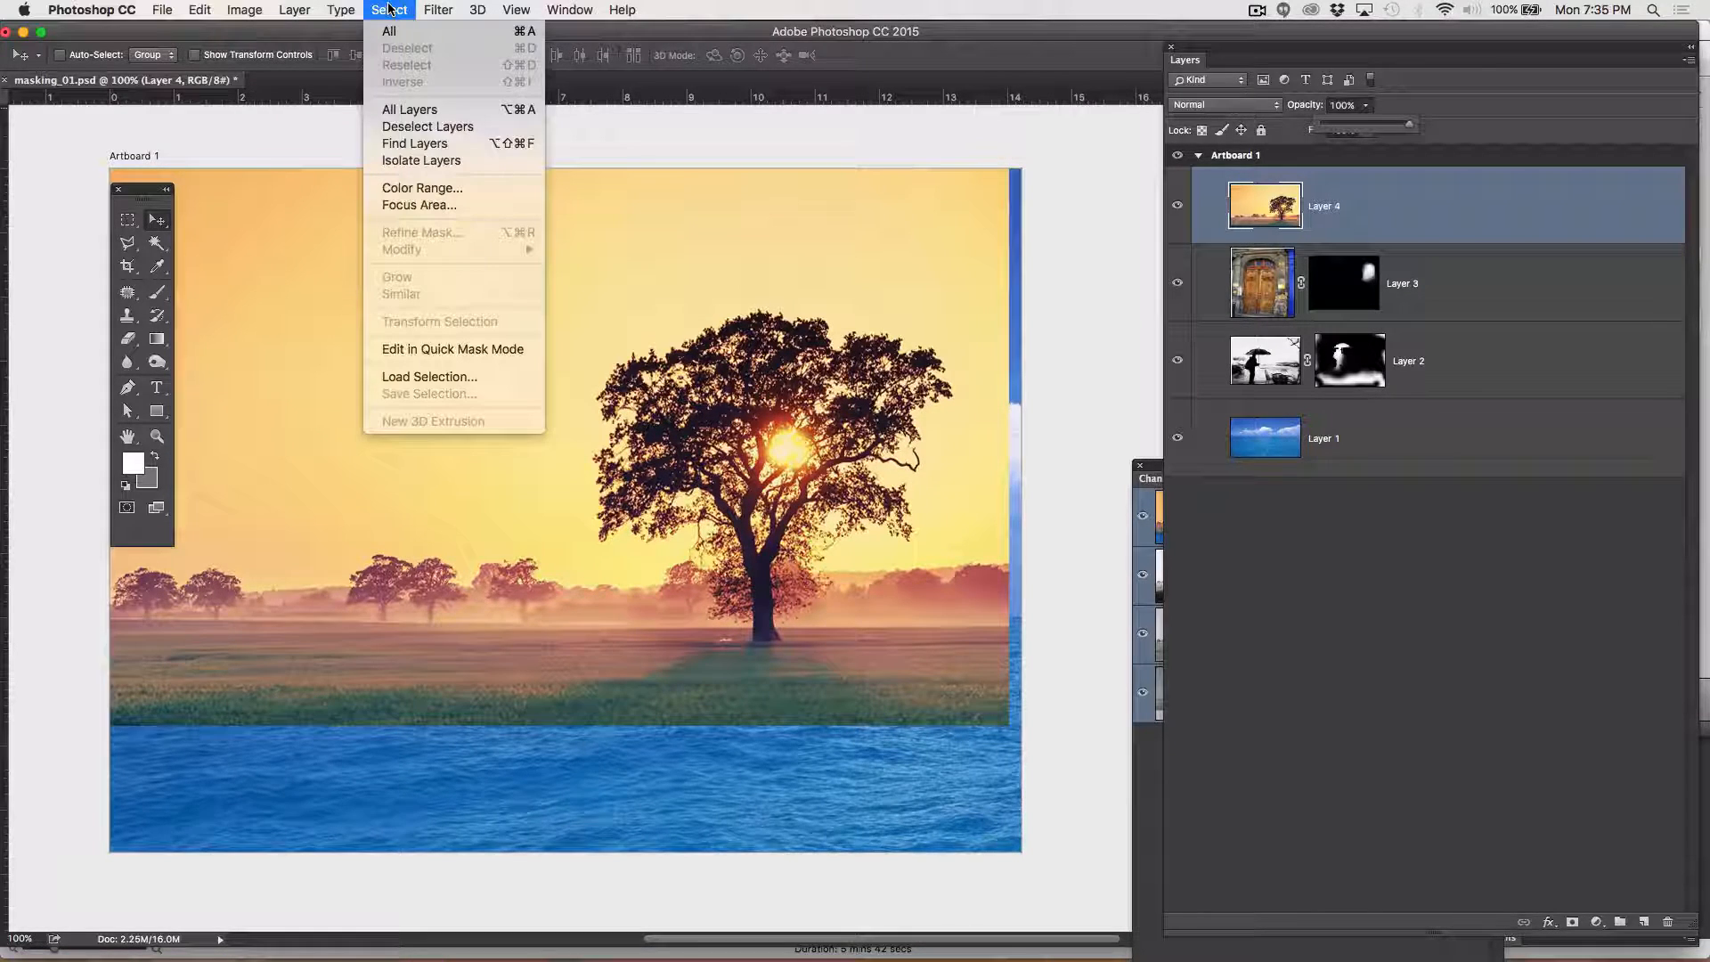
pyautogui.moveTo(295, 9)
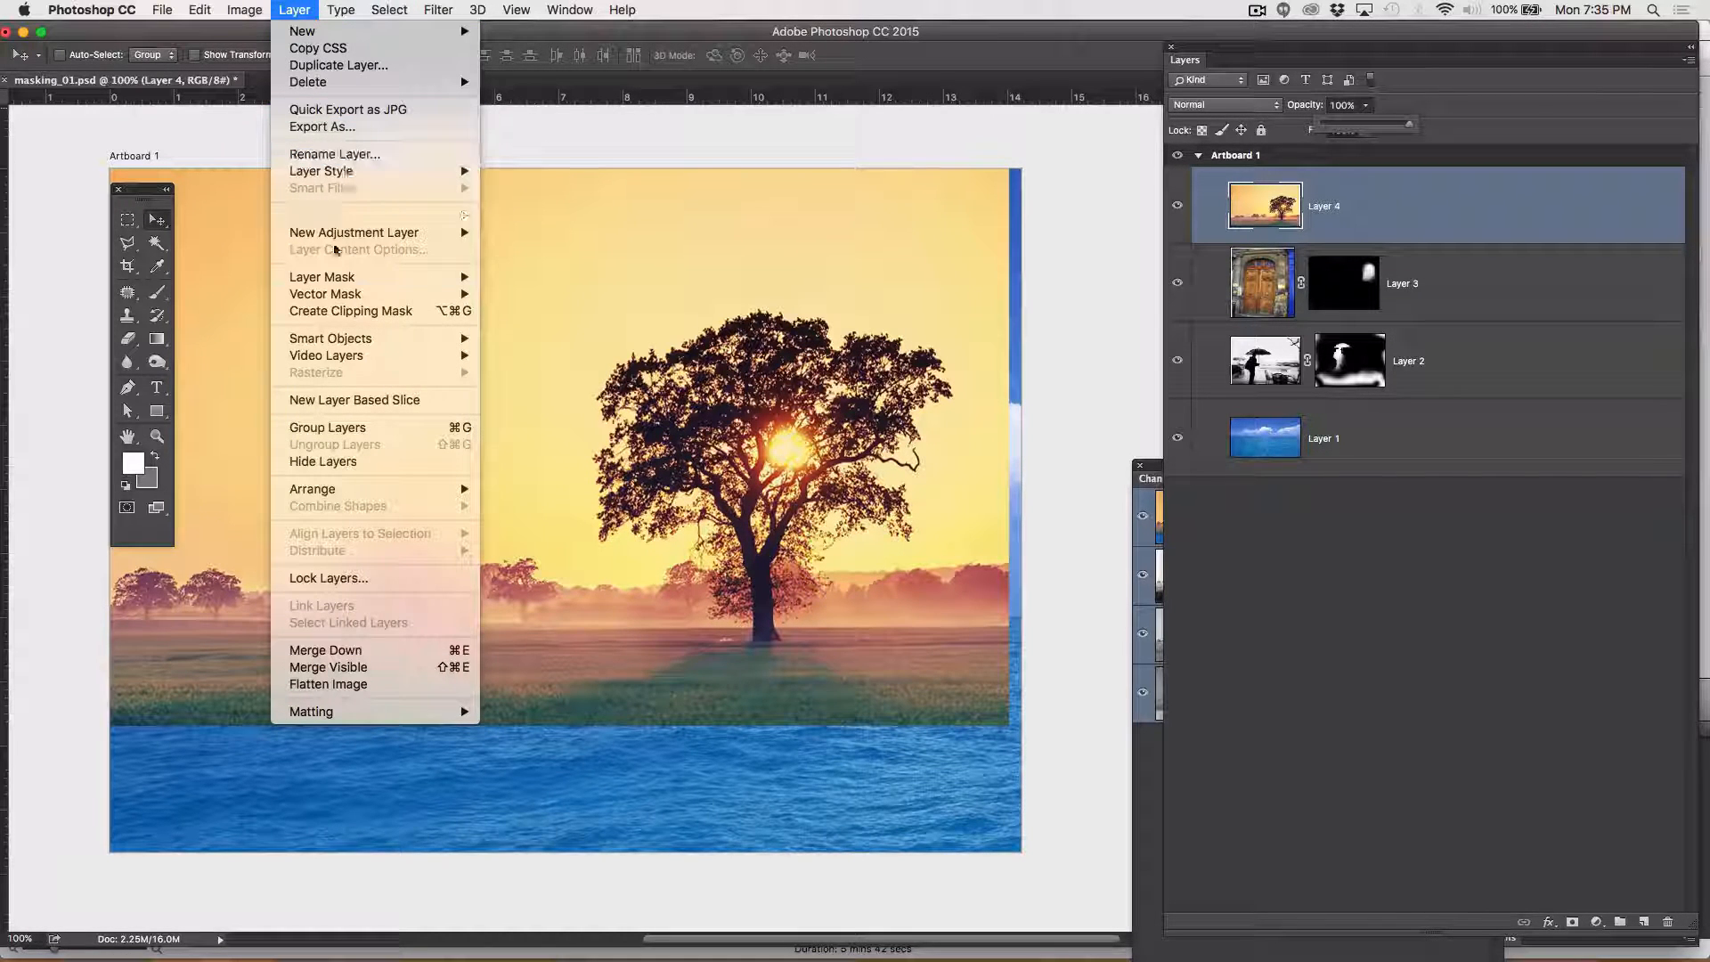
pyautogui.moveTo(348, 271)
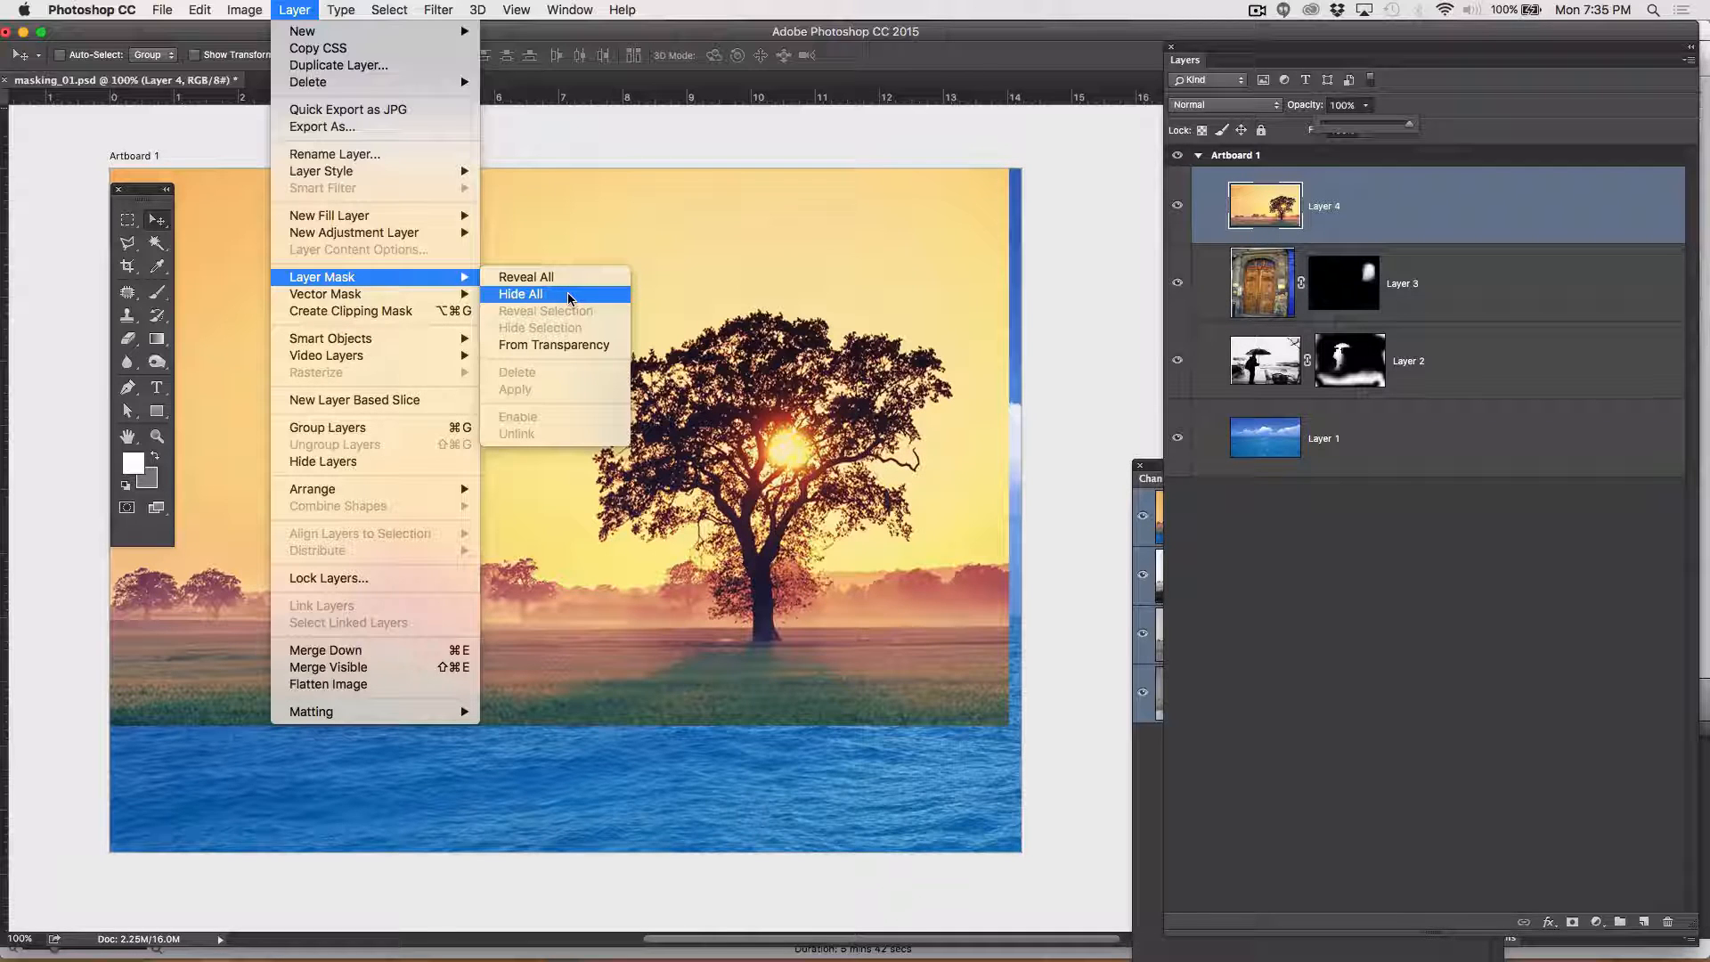
pyautogui.click(568, 297)
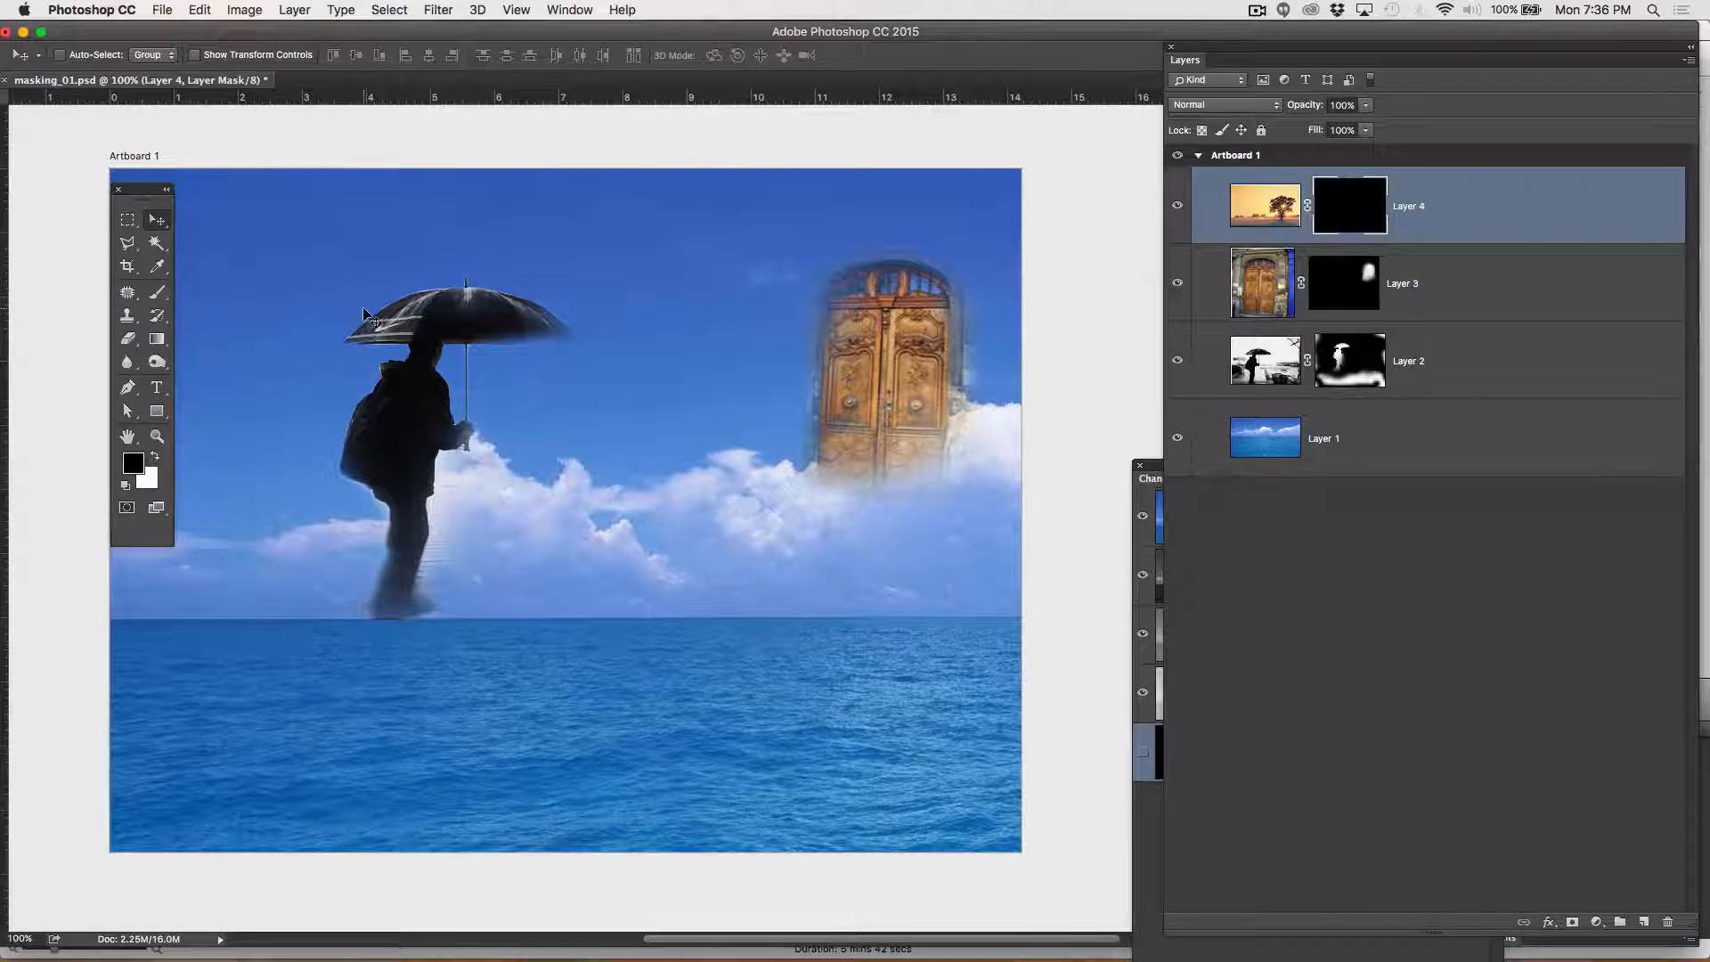
# Paint white on Layer 4's mask with a 250 px brush at 46% opacity to reveal the tree and the sunset along the horizon.
pyautogui.click(155, 456)
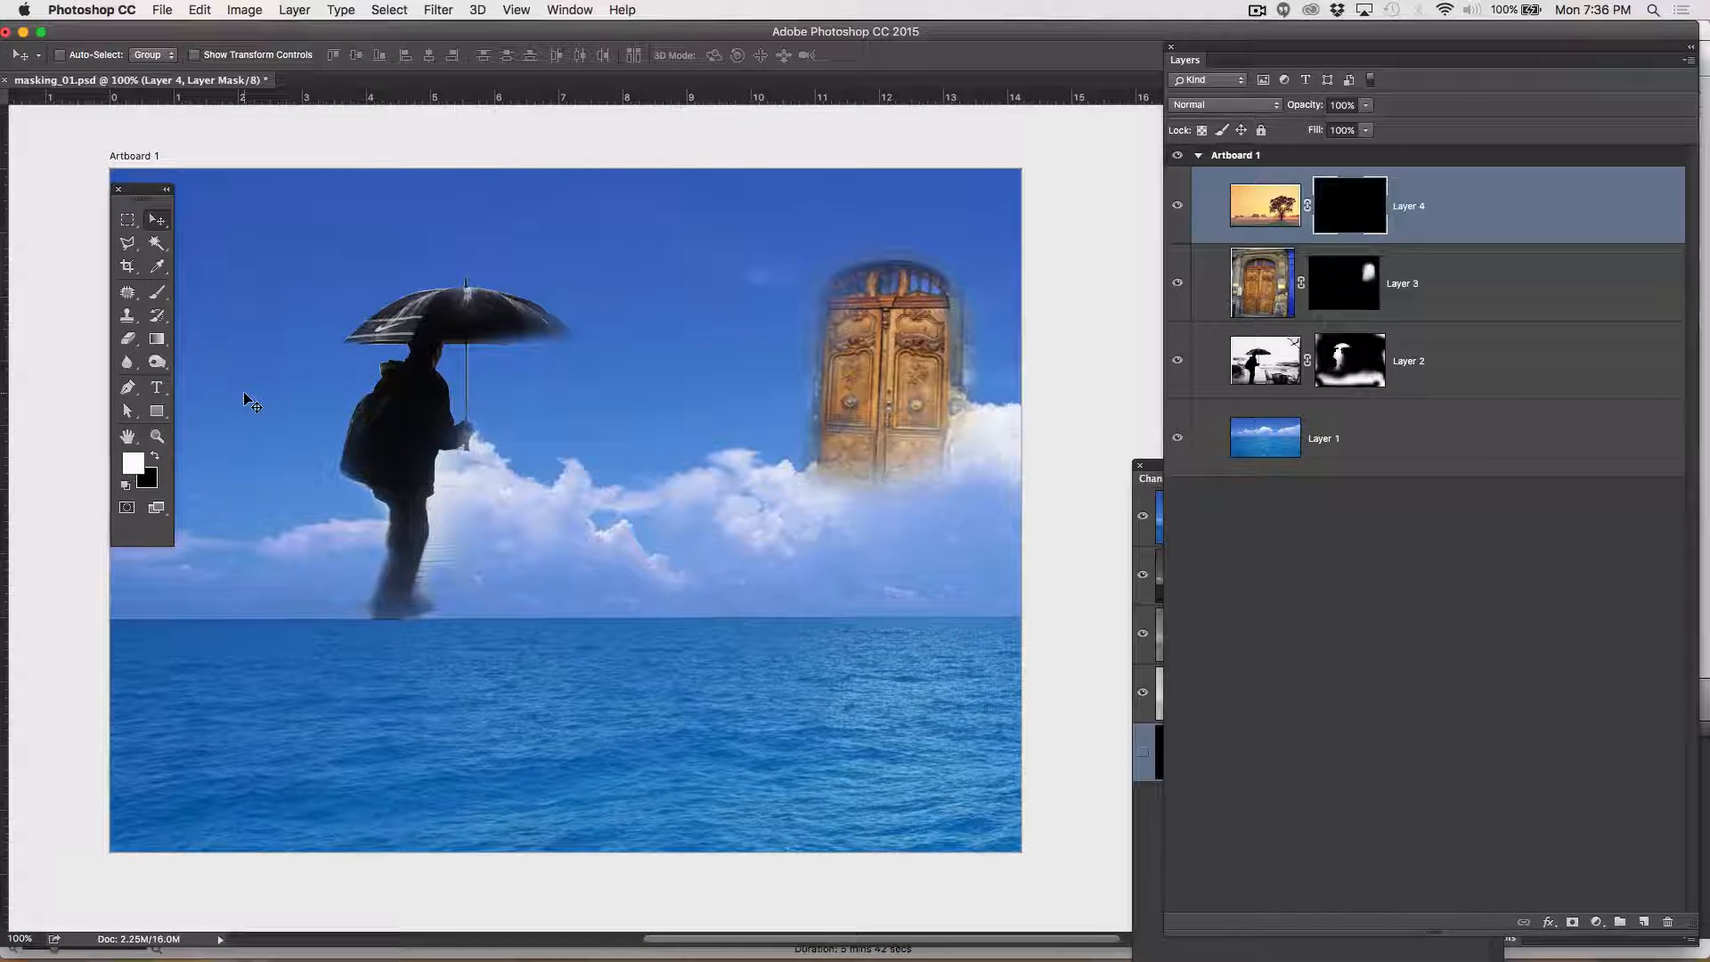
pyautogui.press('b')
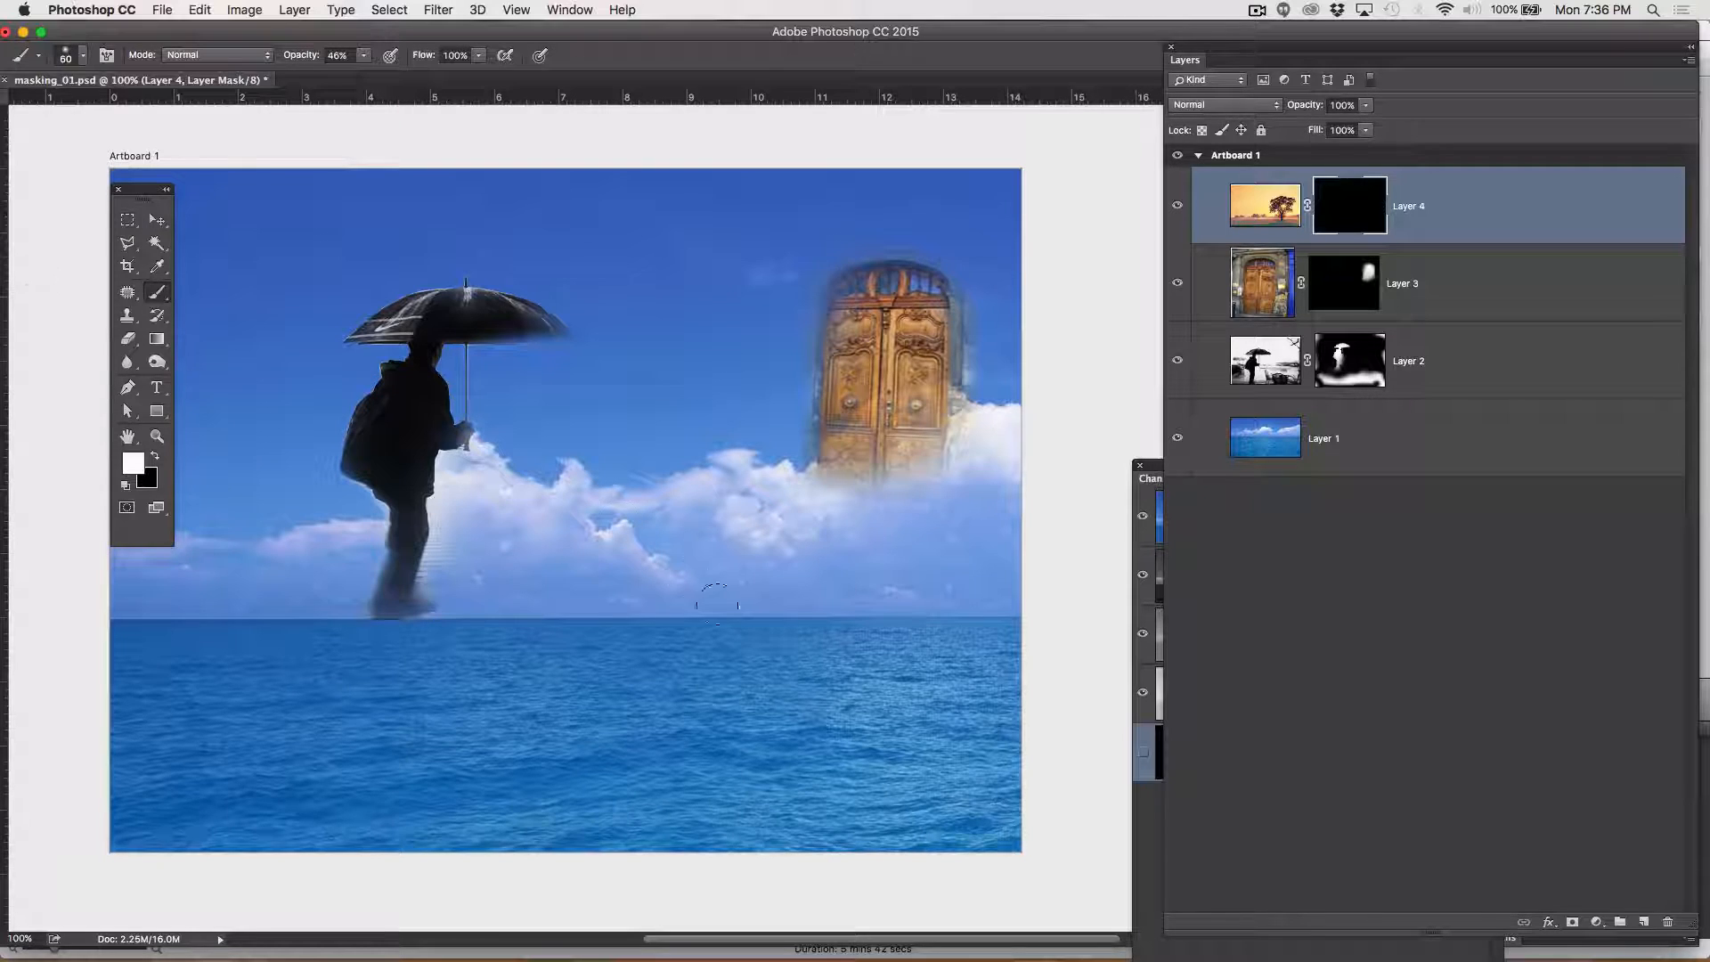
pyautogui.press(']')
pyautogui.press(']')
pyautogui.press(']')
pyautogui.press(']')
pyautogui.press(']')
pyautogui.press(']')
pyautogui.press(']')
pyautogui.press(']')
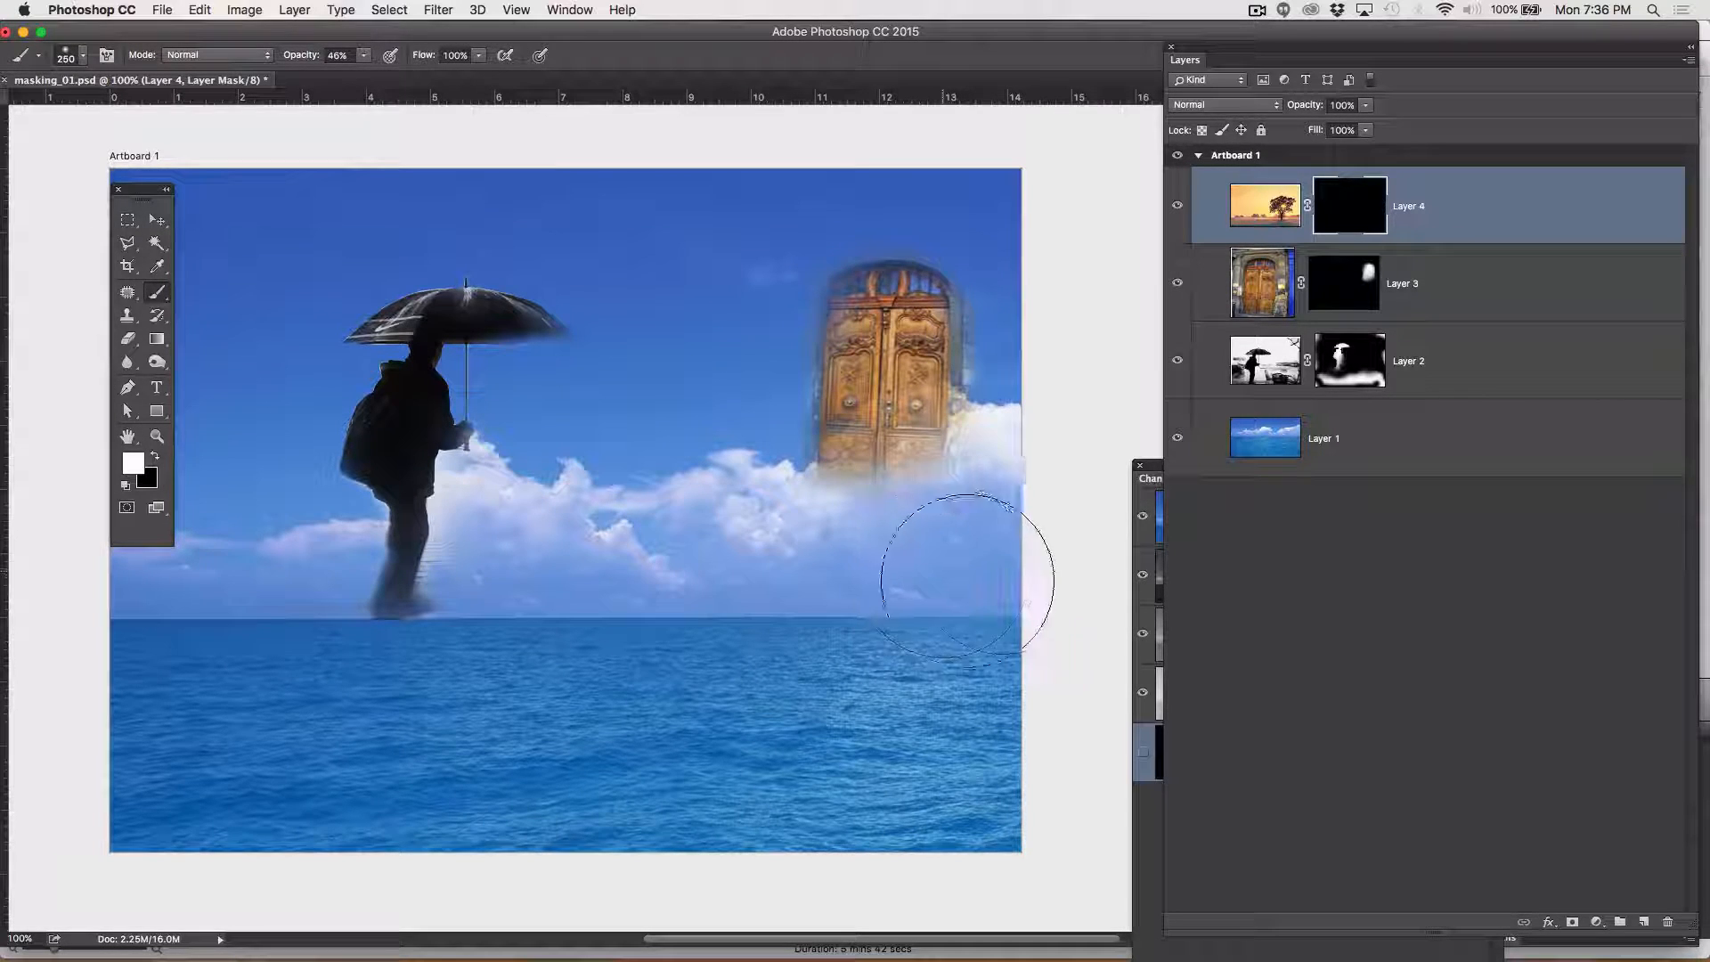
pyautogui.moveTo(980, 565)
pyautogui.mouseDown()
pyautogui.moveTo(997, 564)
pyautogui.moveTo(699, 579)
pyautogui.moveTo(77, 564)
pyautogui.moveTo(383, 496)
pyautogui.moveTo(995, 555)
pyautogui.moveTo(916, 592)
pyautogui.moveTo(731, 392)
pyautogui.moveTo(660, 392)
pyautogui.moveTo(829, 594)
pyautogui.moveTo(877, 588)
pyautogui.moveTo(890, 614)
pyautogui.moveTo(882, 641)
pyautogui.moveTo(771, 647)
pyautogui.mouseUp()
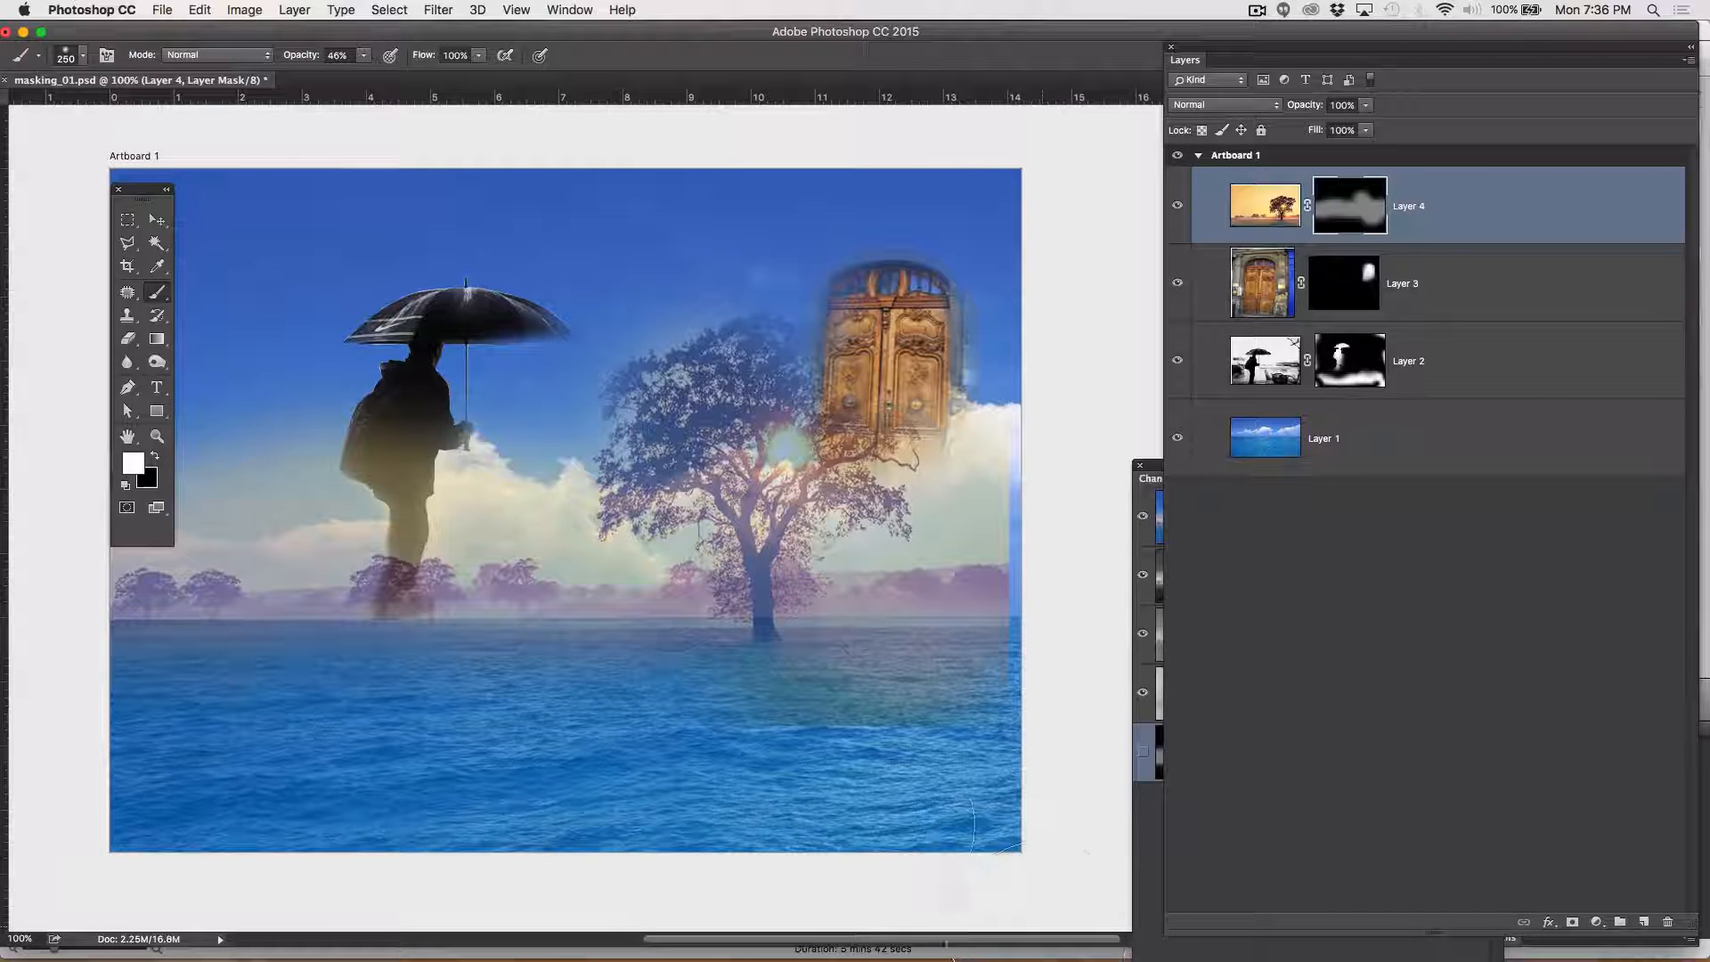
pyautogui.moveTo(499, 579)
pyautogui.mouseDown()
pyautogui.moveTo(404, 590)
pyautogui.moveTo(260, 554)
pyautogui.moveTo(94, 585)
pyautogui.moveTo(136, 617)
pyautogui.moveTo(350, 626)
pyautogui.moveTo(586, 587)
pyautogui.moveTo(727, 587)
pyautogui.moveTo(1020, 633)
pyautogui.moveTo(1004, 496)
pyautogui.mouseUp()
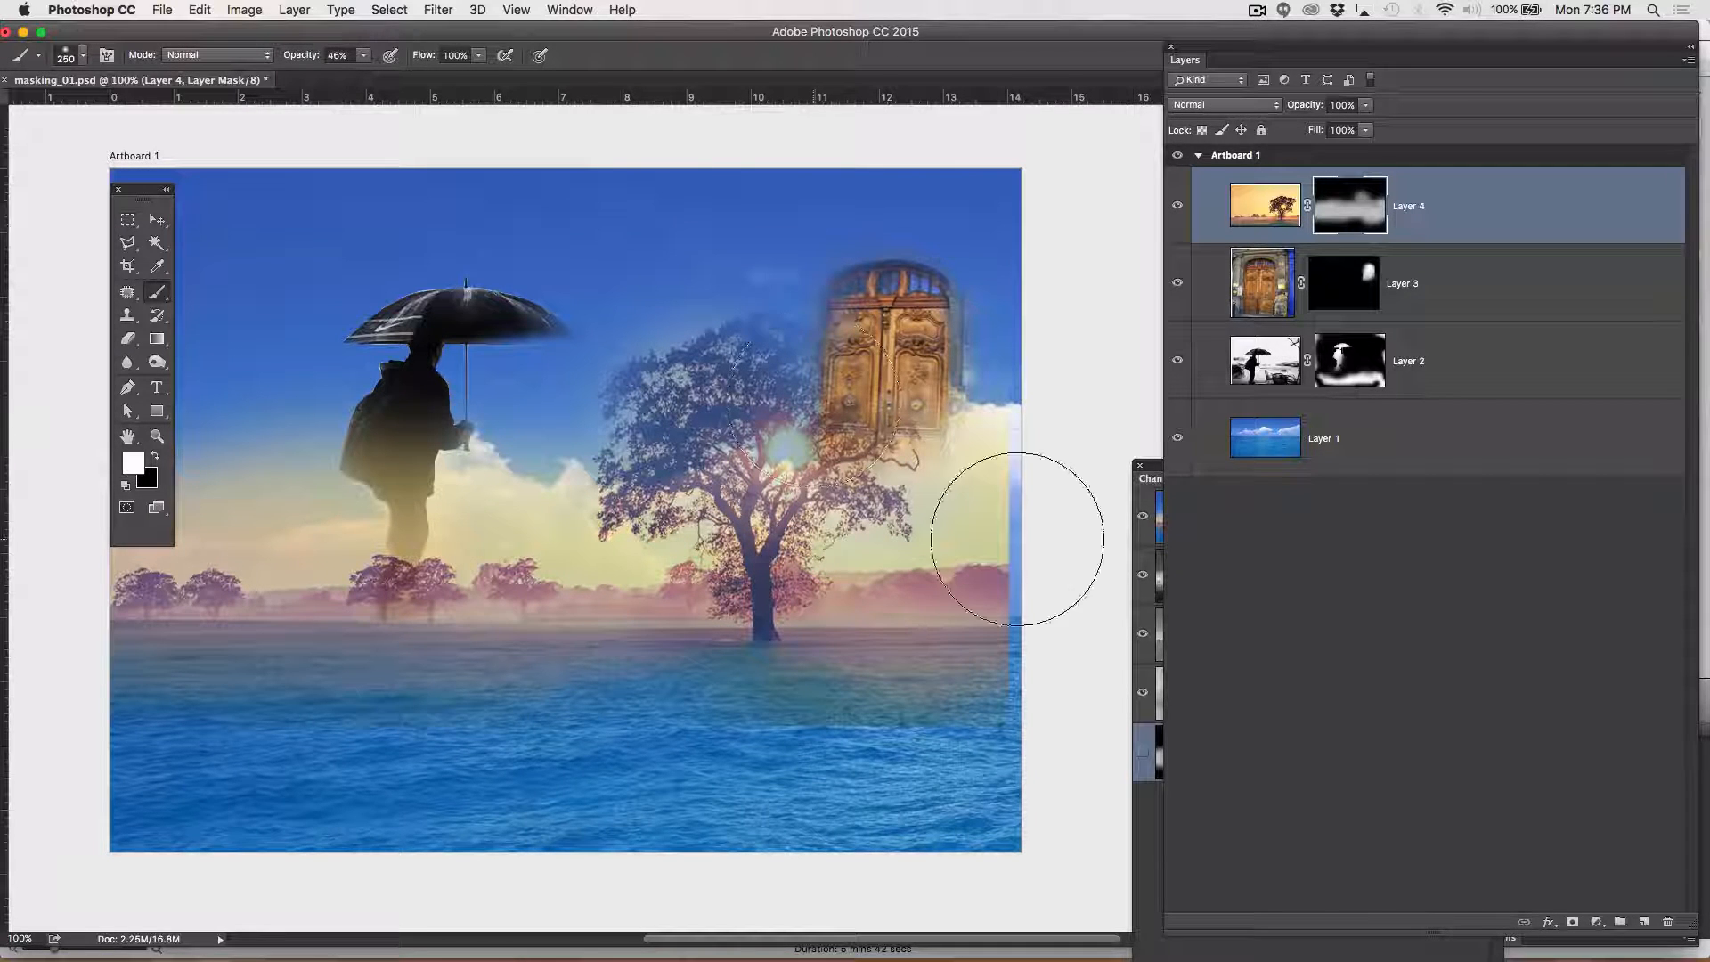
# Paint black on Layer 4's mask with a 200 px brush to fade the sunset near the right edge, the man, the distant trees and the water.
pyautogui.press('[')
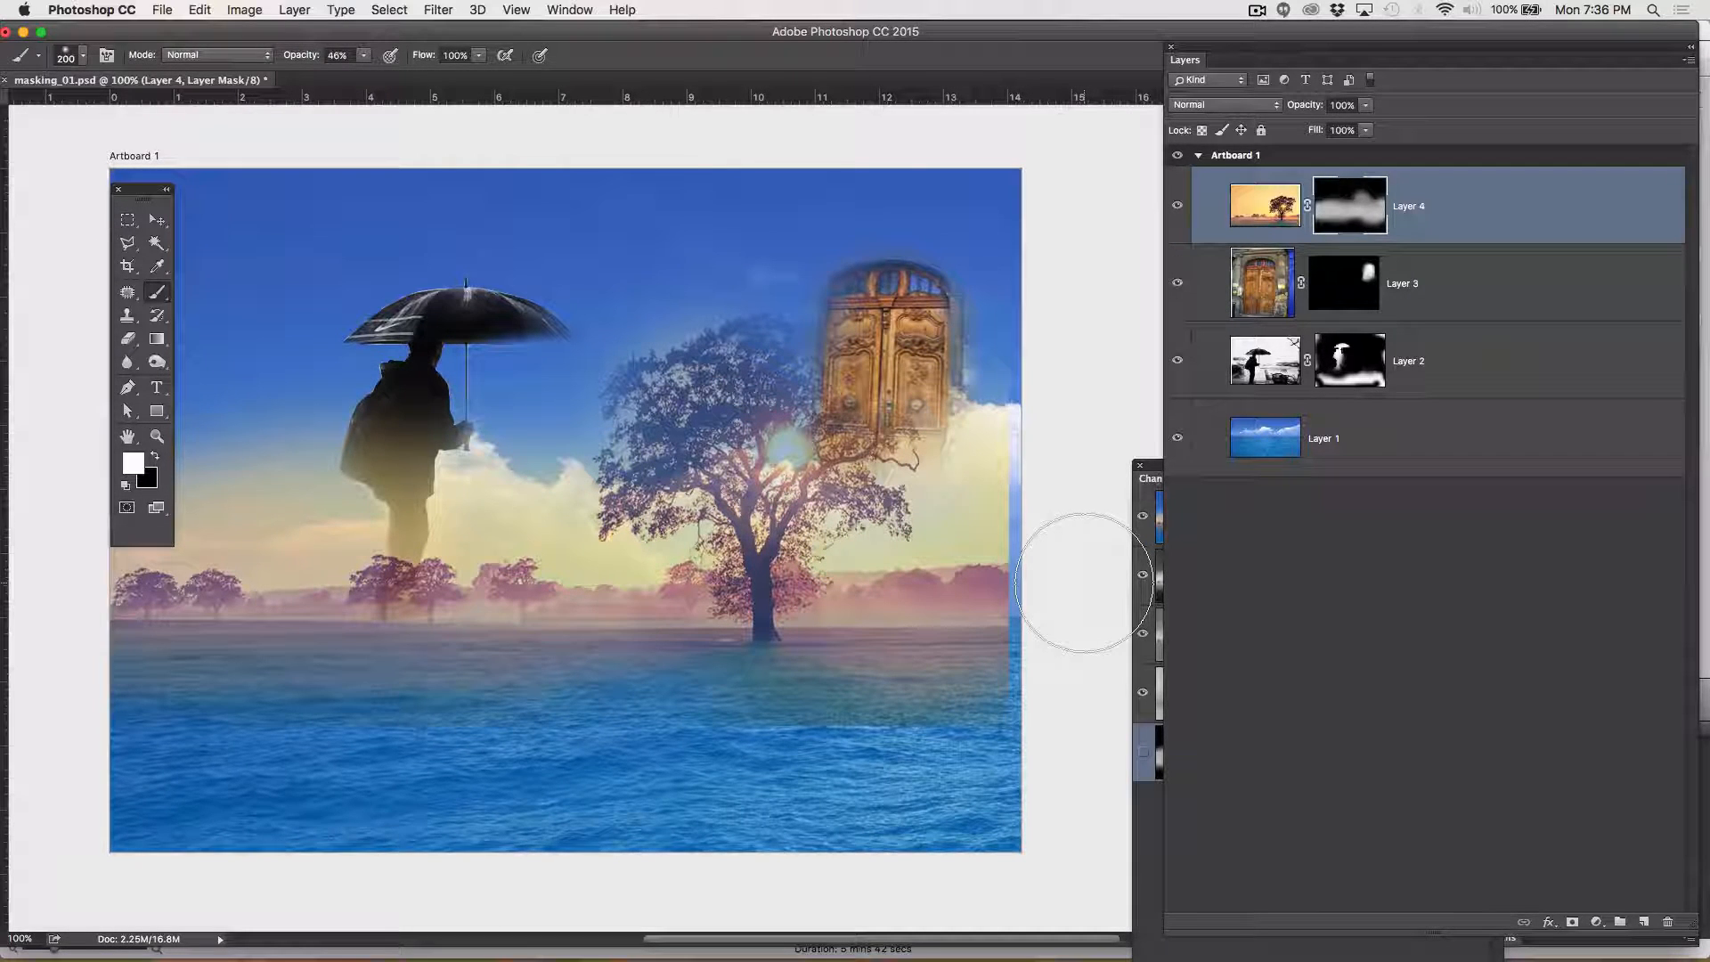
pyautogui.moveTo(1051, 392)
pyautogui.mouseDown()
pyautogui.moveTo(973, 439)
pyautogui.moveTo(1012, 591)
pyautogui.moveTo(980, 546)
pyautogui.moveTo(974, 504)
pyautogui.moveTo(1031, 641)
pyautogui.moveTo(972, 684)
pyautogui.mouseUp()
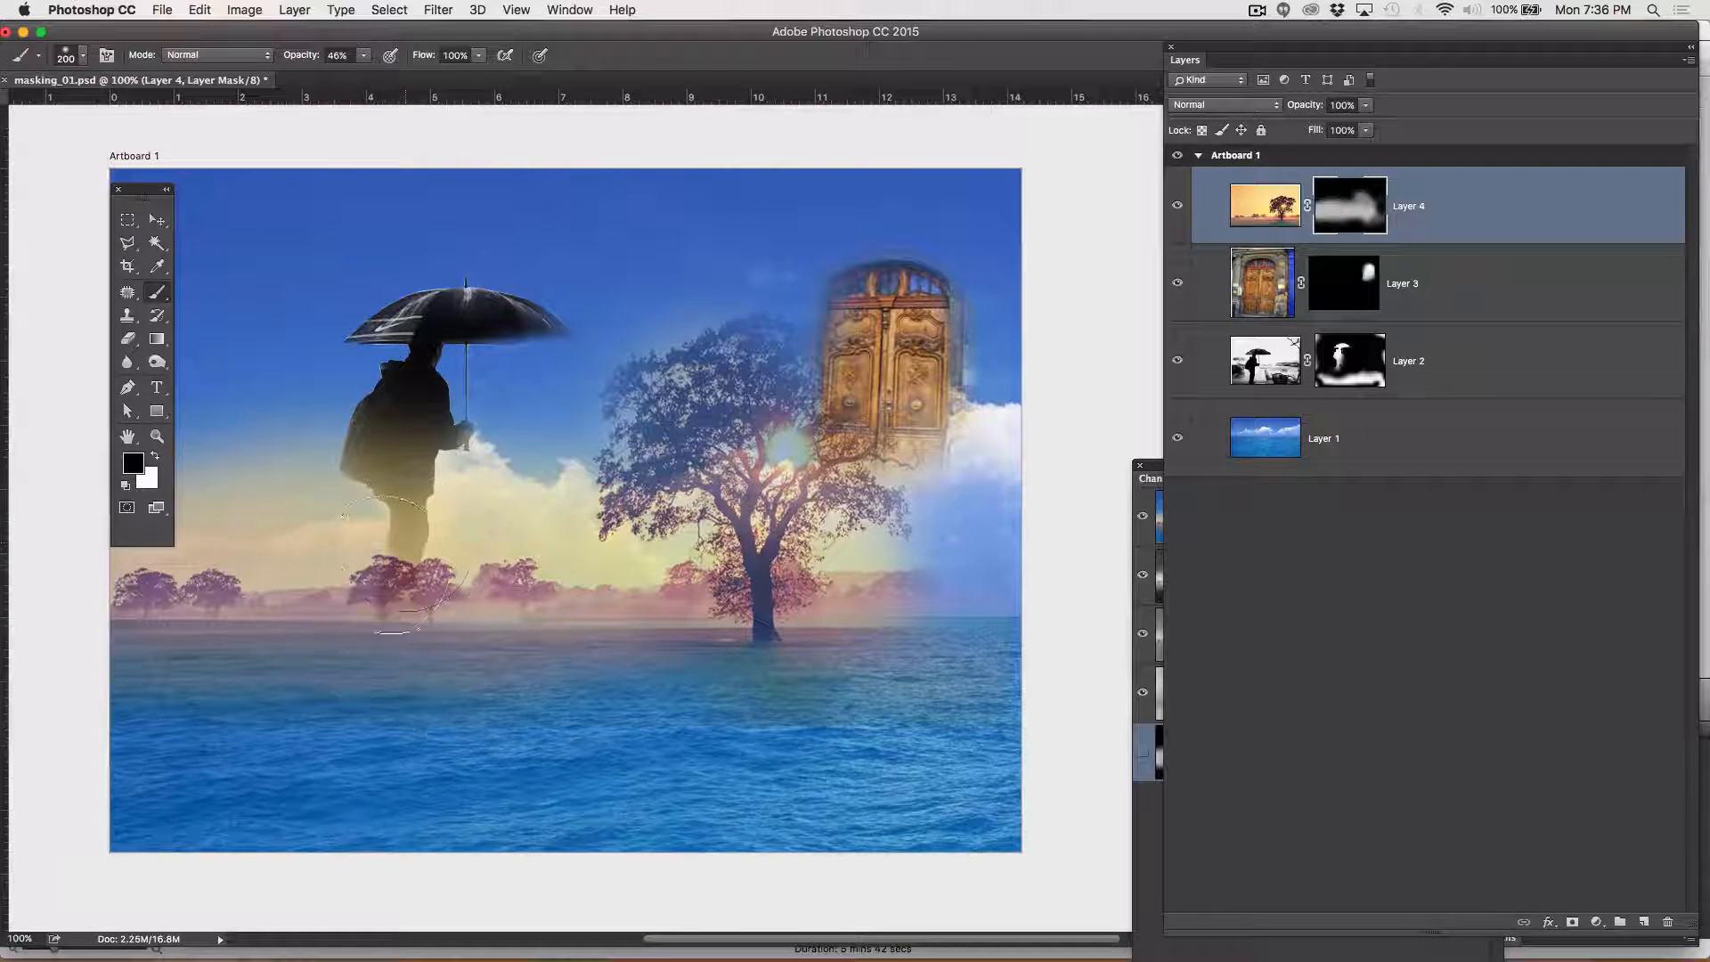
pyautogui.moveTo(421, 542)
pyautogui.mouseDown()
pyautogui.moveTo(391, 600)
pyautogui.moveTo(295, 585)
pyautogui.moveTo(240, 486)
pyautogui.moveTo(380, 520)
pyautogui.moveTo(396, 566)
pyautogui.moveTo(517, 623)
pyautogui.moveTo(510, 685)
pyautogui.moveTo(539, 672)
pyautogui.moveTo(608, 695)
pyautogui.moveTo(721, 615)
pyautogui.moveTo(545, 469)
pyautogui.moveTo(543, 431)
pyautogui.moveTo(474, 430)
pyautogui.moveTo(535, 430)
pyautogui.moveTo(496, 481)
pyautogui.mouseUp()
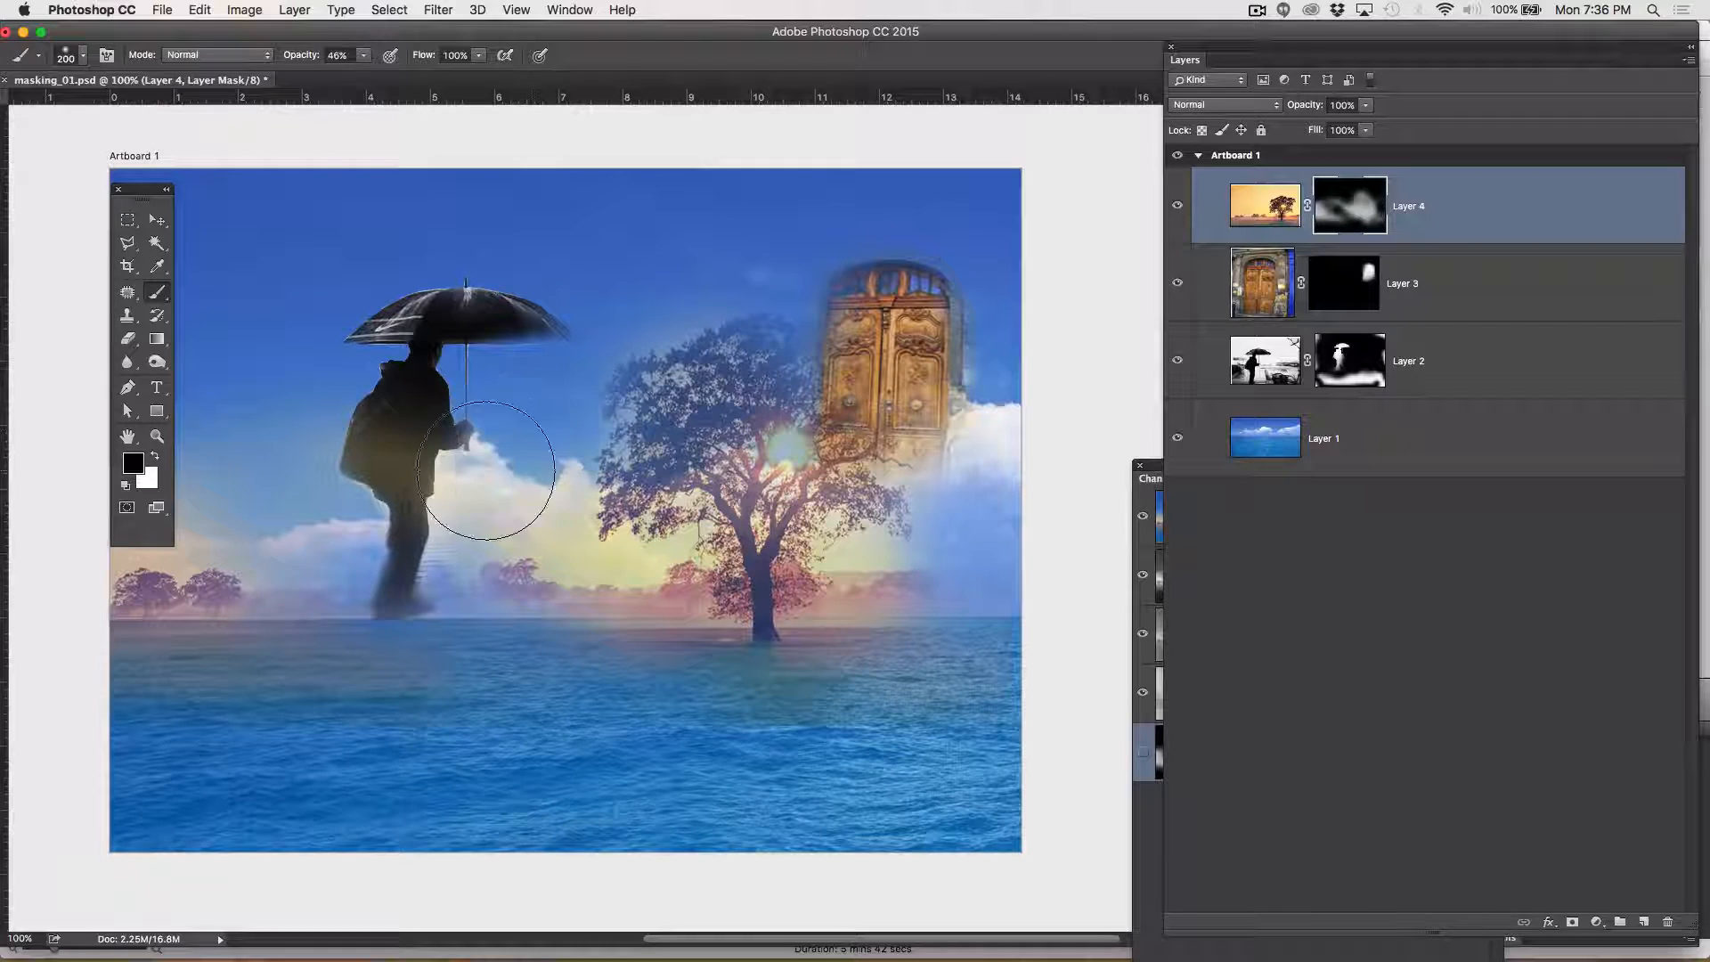
pyautogui.moveTo(293, 602)
pyautogui.mouseDown()
pyautogui.moveTo(234, 581)
pyautogui.moveTo(248, 597)
pyautogui.moveTo(77, 611)
pyautogui.mouseUp()
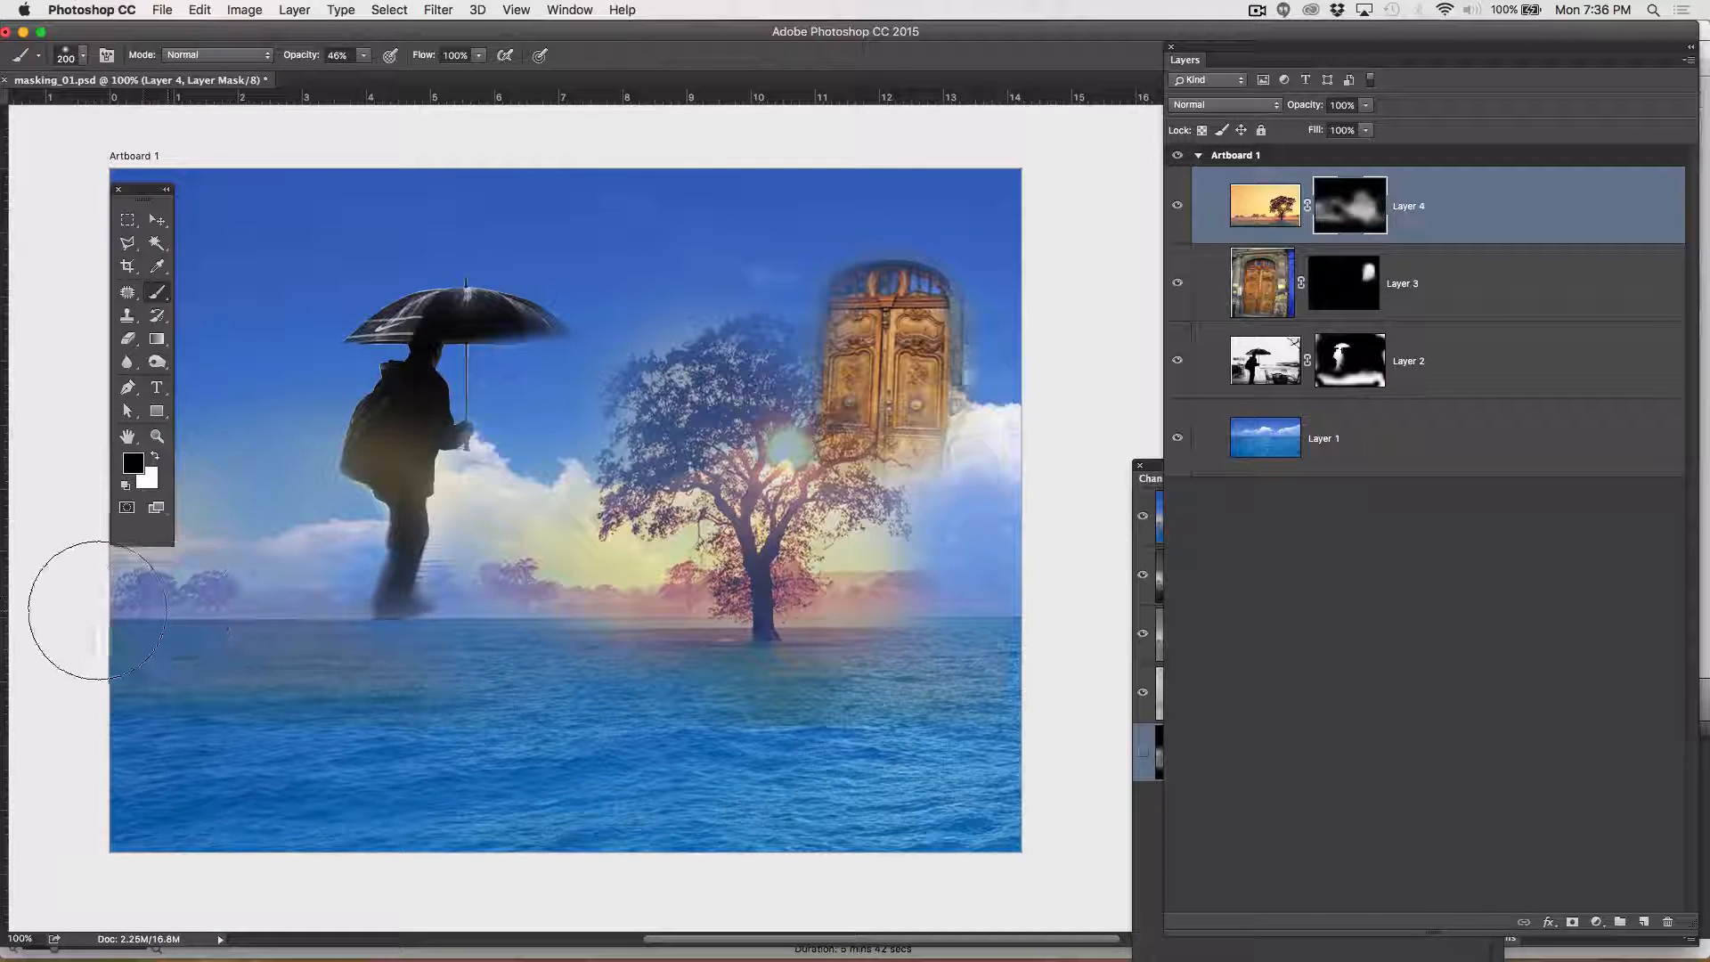
pyautogui.moveTo(921, 592); pyautogui.dragTo(874, 535)
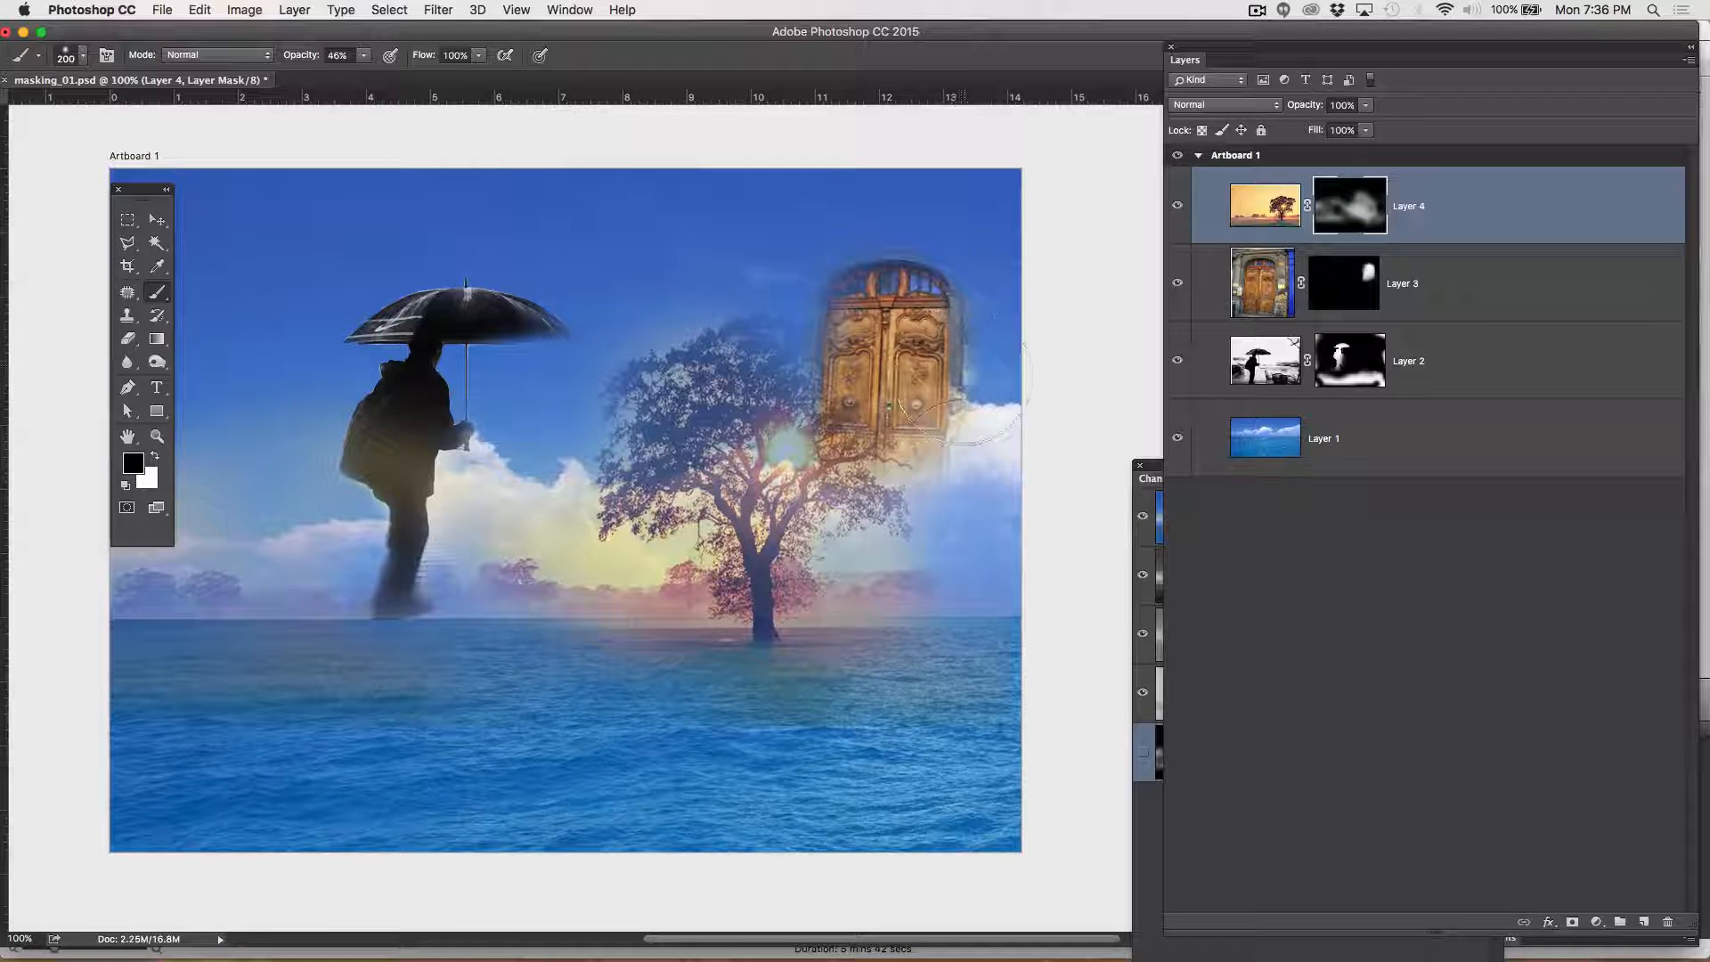
pyautogui.moveTo(967, 476); pyautogui.dragTo(870, 420)
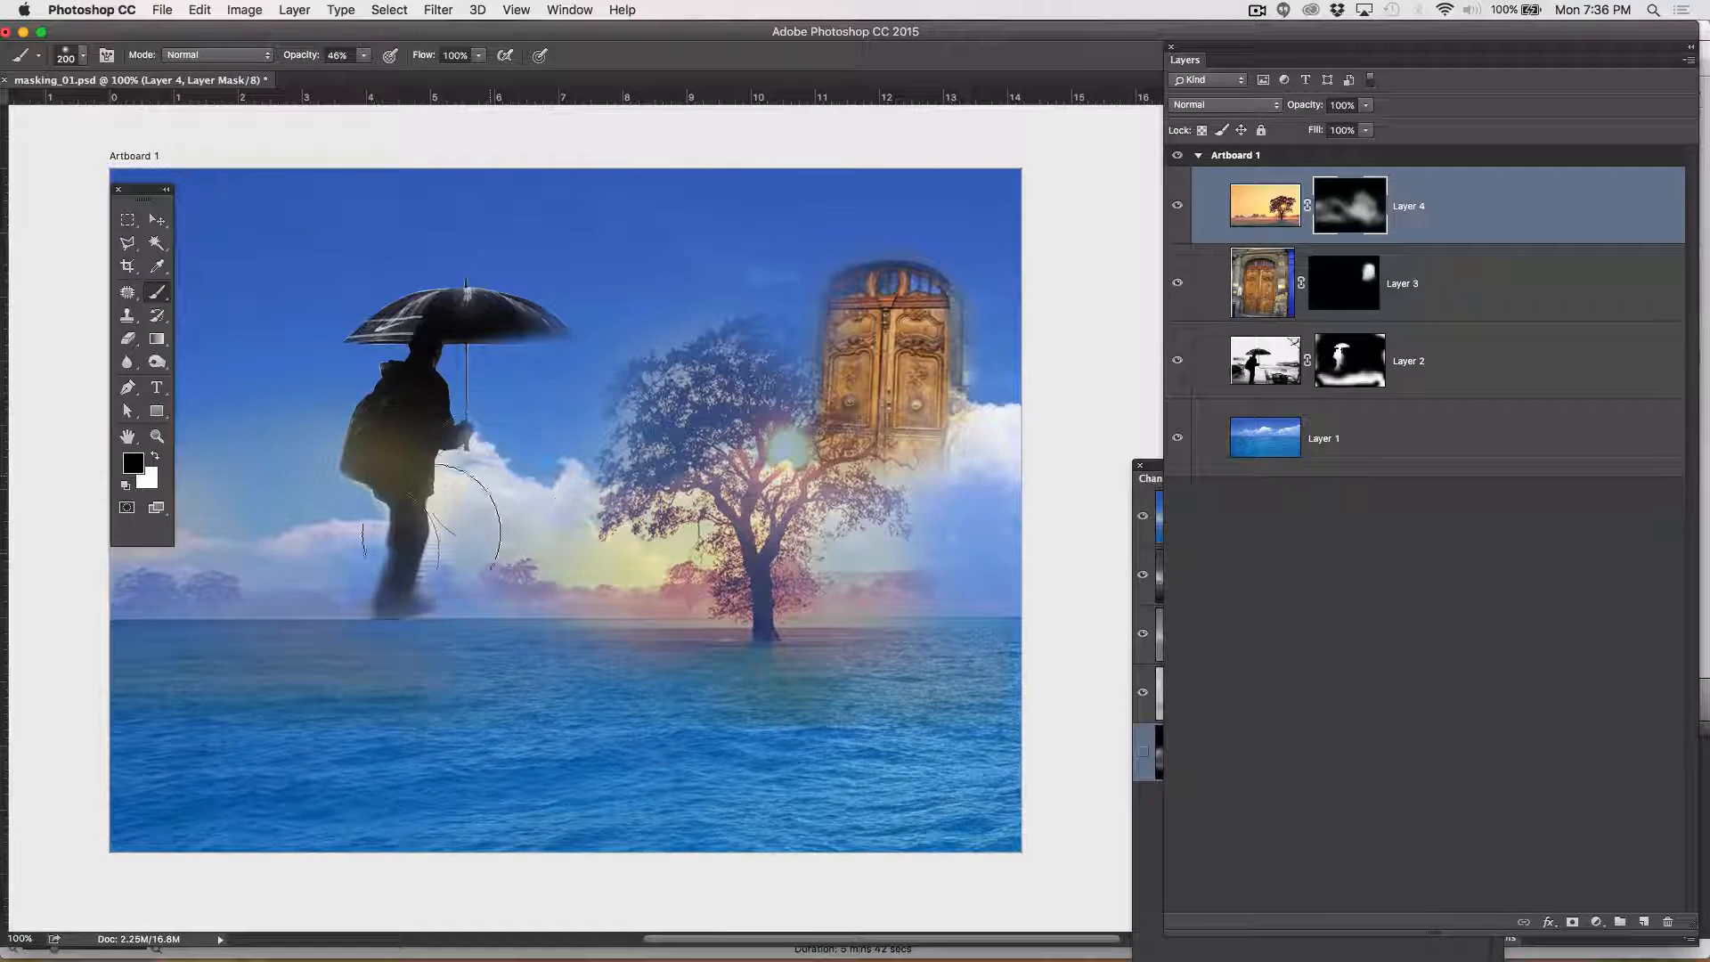
pyautogui.moveTo(342, 552)
pyautogui.mouseDown()
pyautogui.moveTo(313, 493)
pyautogui.moveTo(166, 533)
pyautogui.moveTo(169, 619)
pyautogui.moveTo(455, 700)
pyautogui.moveTo(90, 682)
pyautogui.moveTo(138, 703)
pyautogui.moveTo(343, 707)
pyautogui.moveTo(625, 661)
pyautogui.moveTo(753, 709)
pyautogui.moveTo(871, 695)
pyautogui.mouseUp()
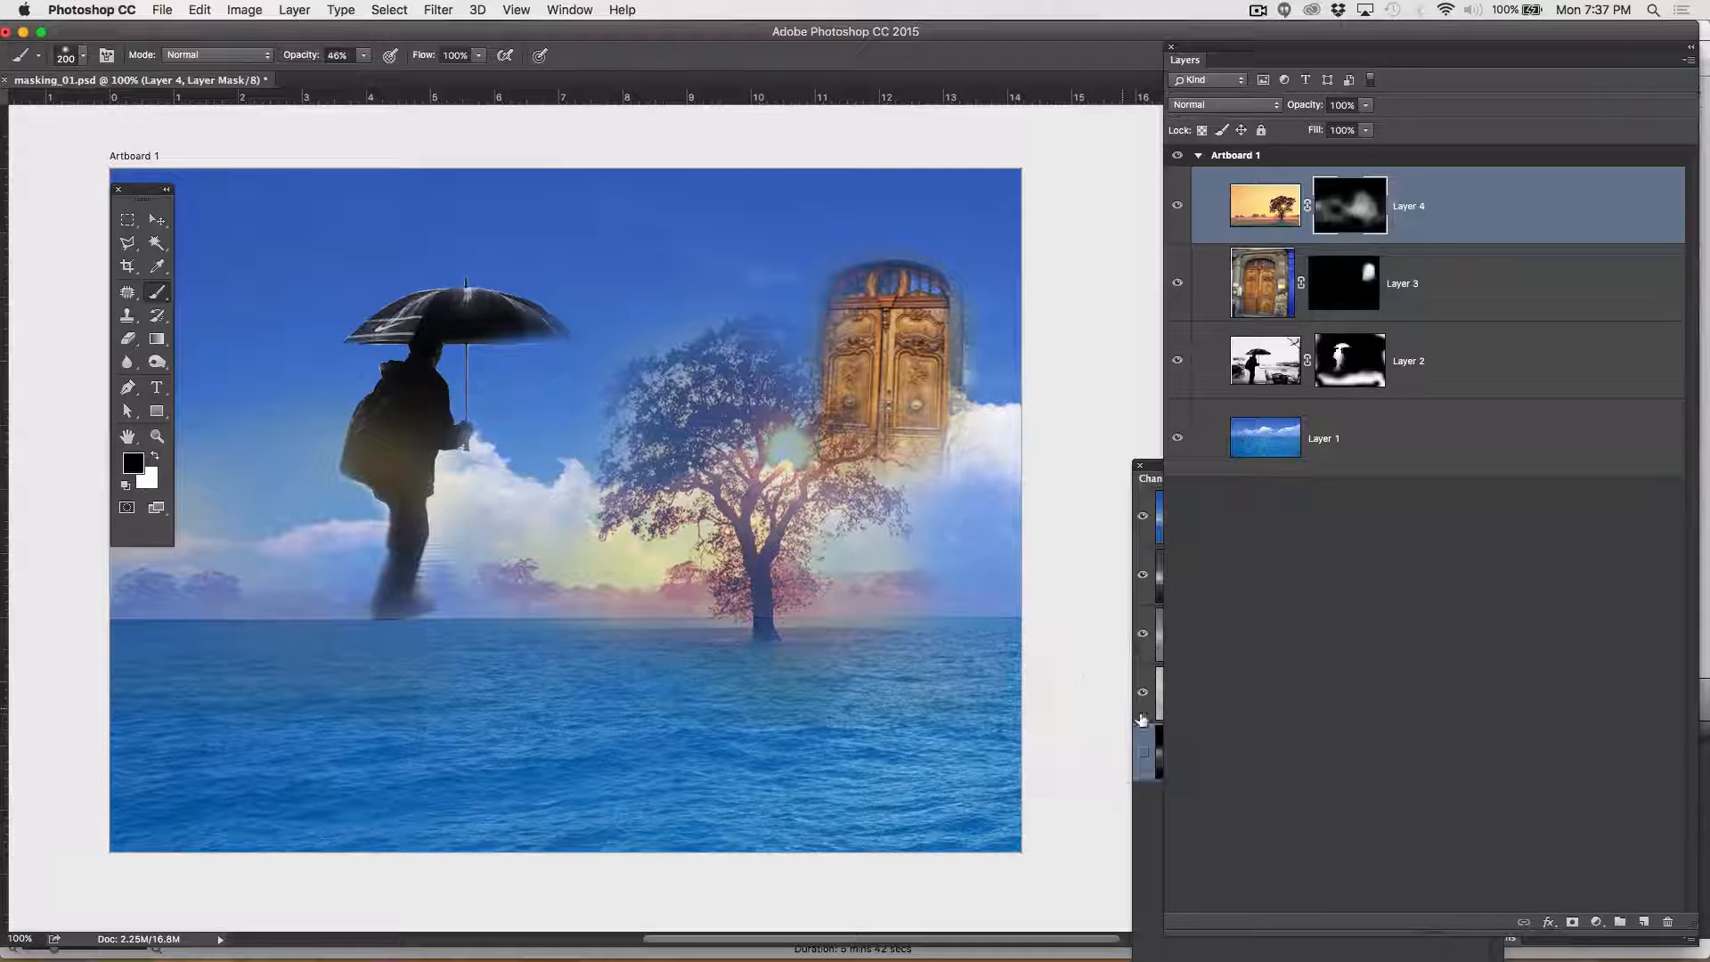
# Reduce the brush to 50 px and paint Layer 4's mask around the tree's base, using white to bring back the trunk and ground.
pyautogui.press('[')
pyautogui.press('[')
pyautogui.press('[')
pyautogui.press('[')
pyautogui.press('[')
pyautogui.press('[')
pyautogui.press('[')
pyautogui.press('[')
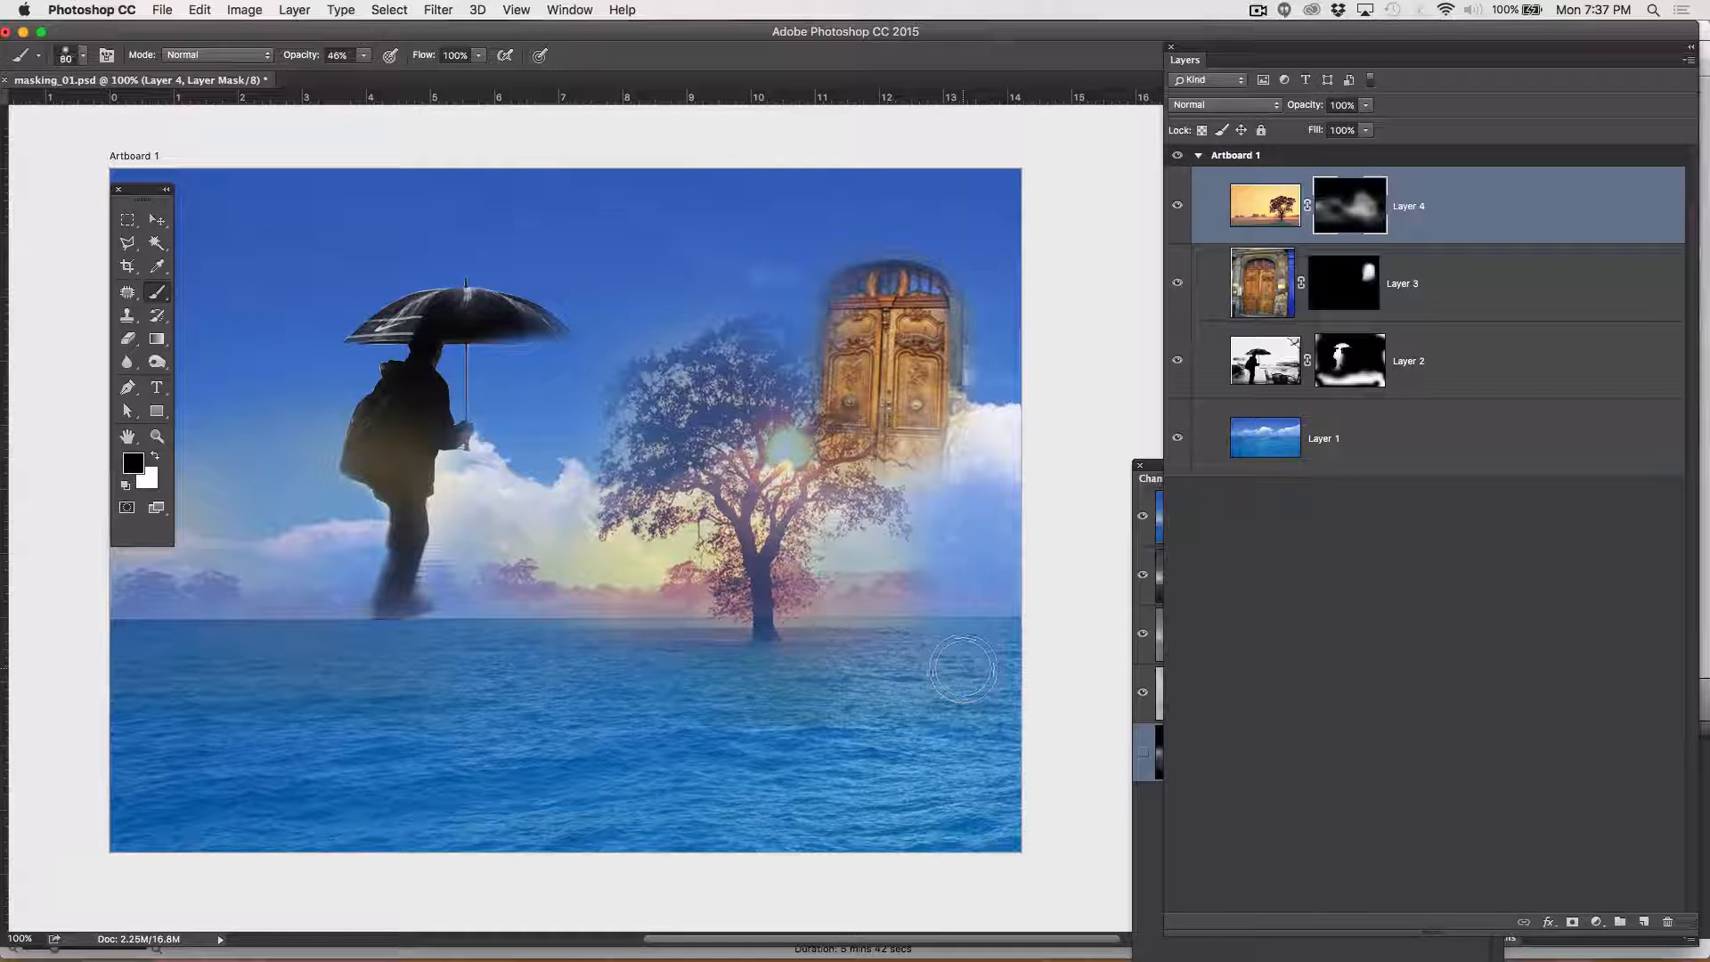
pyautogui.press('[')
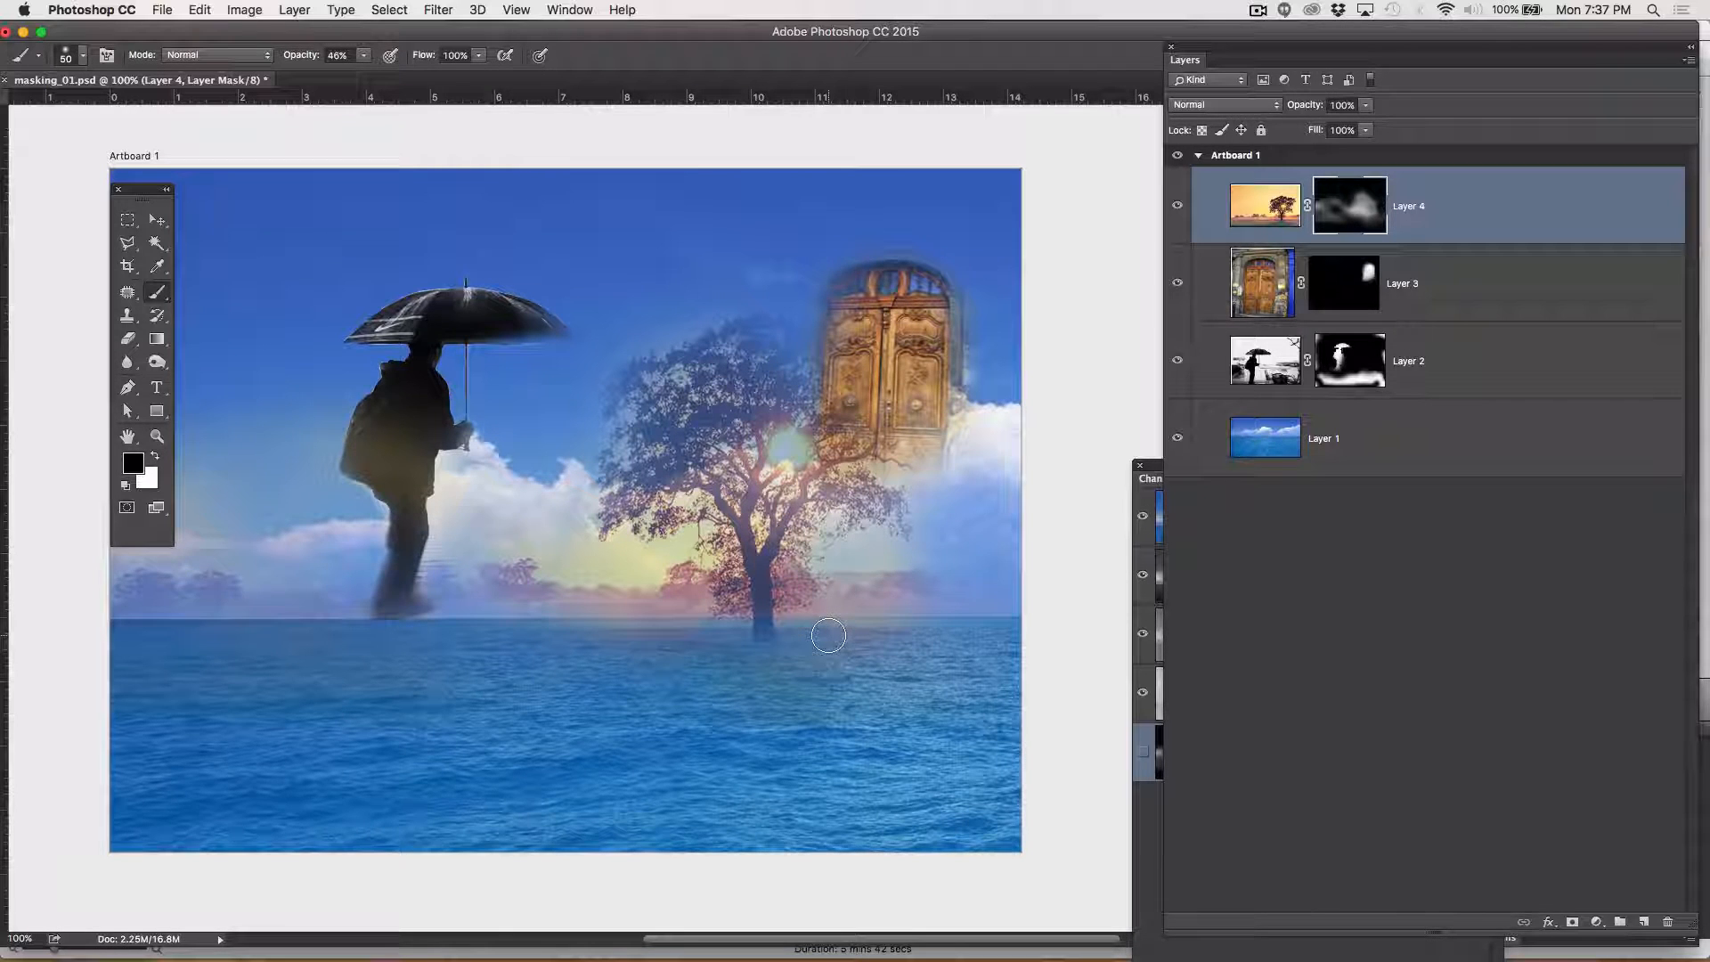
pyautogui.moveTo(710, 659)
pyautogui.mouseDown()
pyautogui.moveTo(681, 644)
pyautogui.moveTo(882, 634)
pyautogui.moveTo(623, 637)
pyautogui.moveTo(738, 627)
pyautogui.mouseUp()
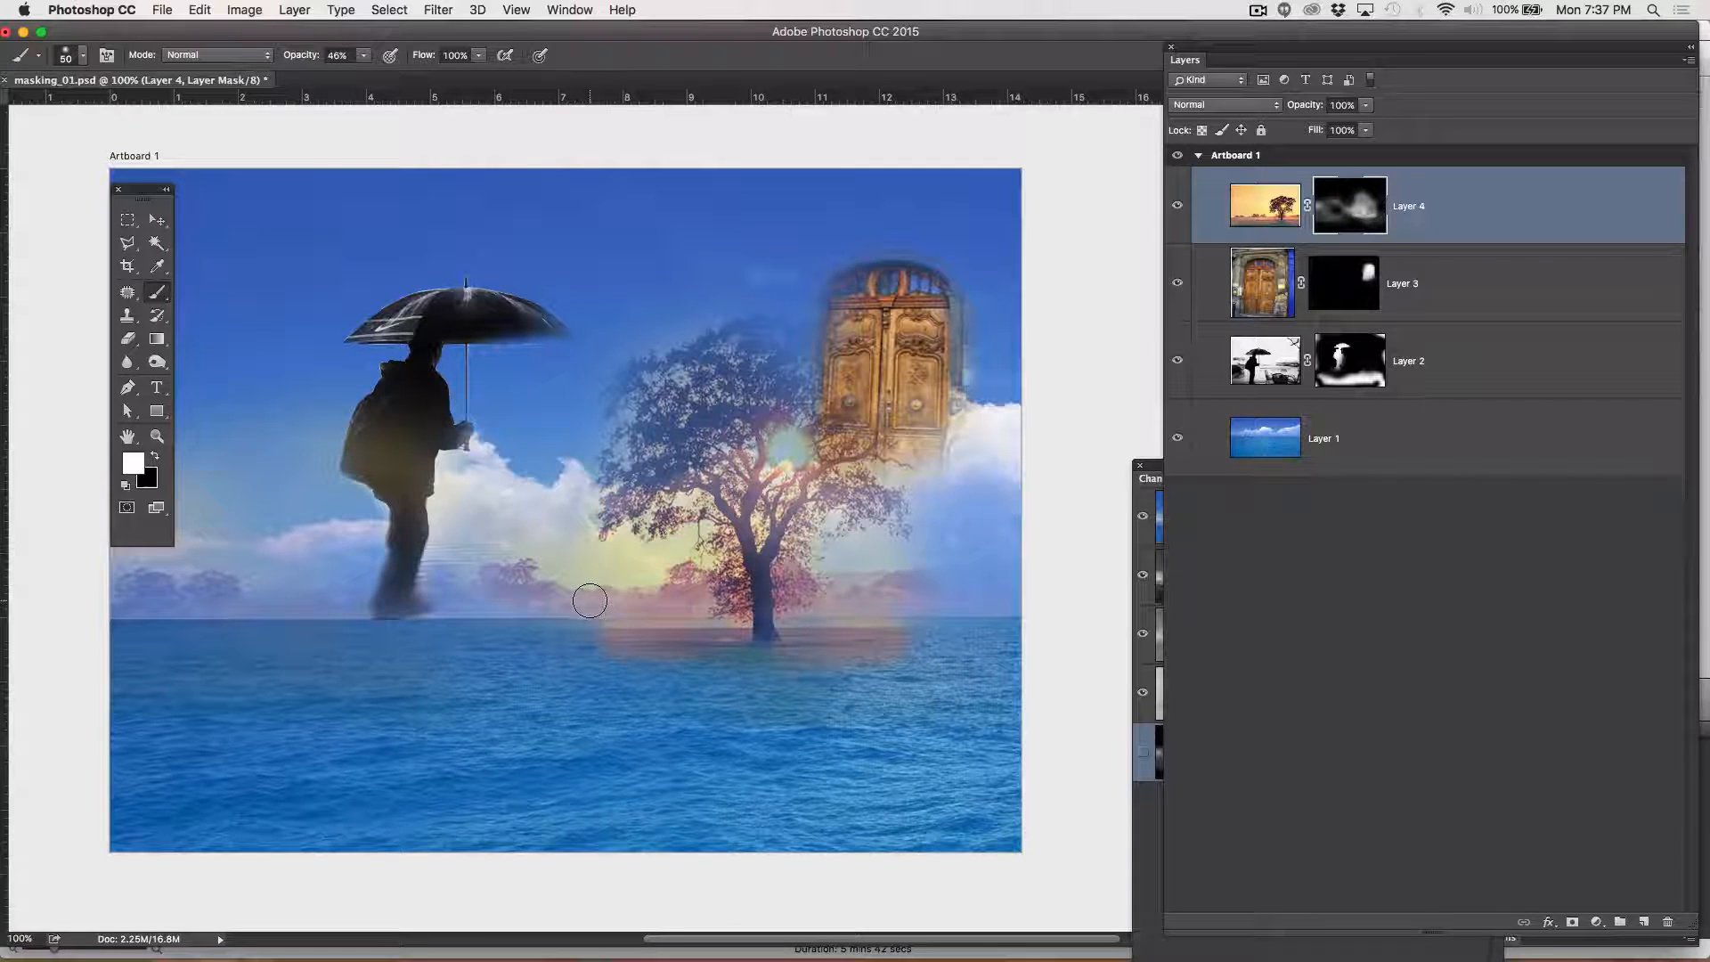
# Paint black on the mask with a 30 px brush to soften the reddish ground along the horizon beside the trunk.
pyautogui.press('x')
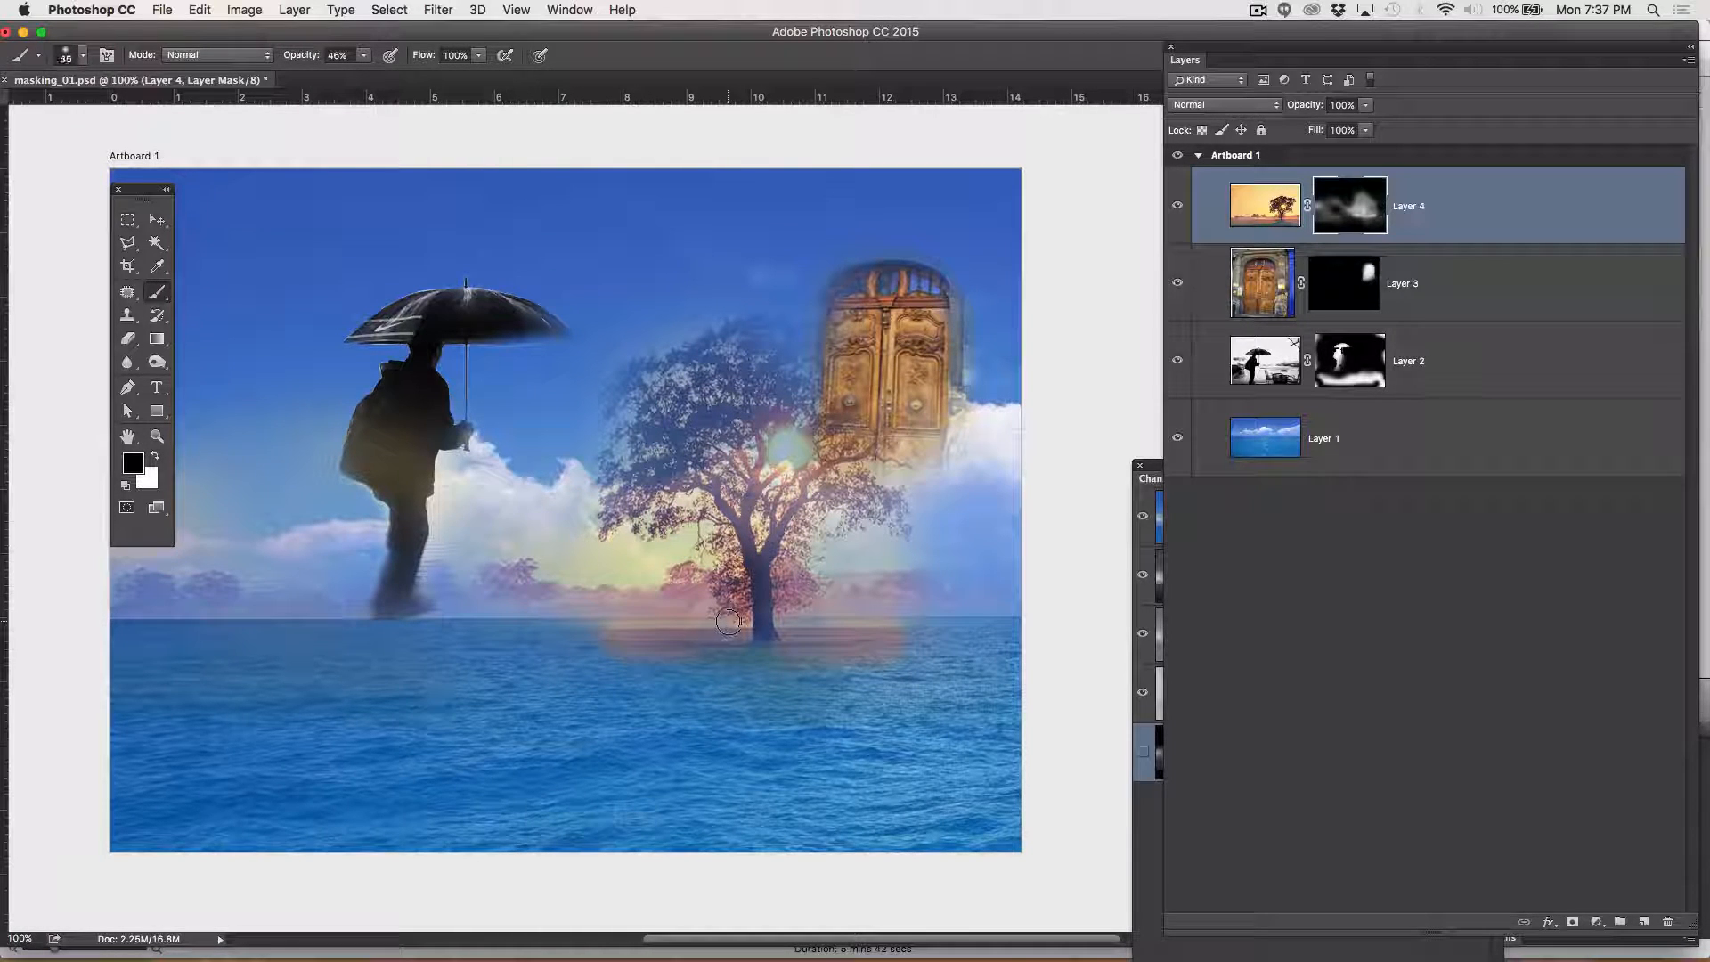
pyautogui.press('[')
pyautogui.moveTo(708, 621)
pyautogui.mouseDown()
pyautogui.moveTo(588, 626)
pyautogui.moveTo(927, 627)
pyautogui.mouseUp()
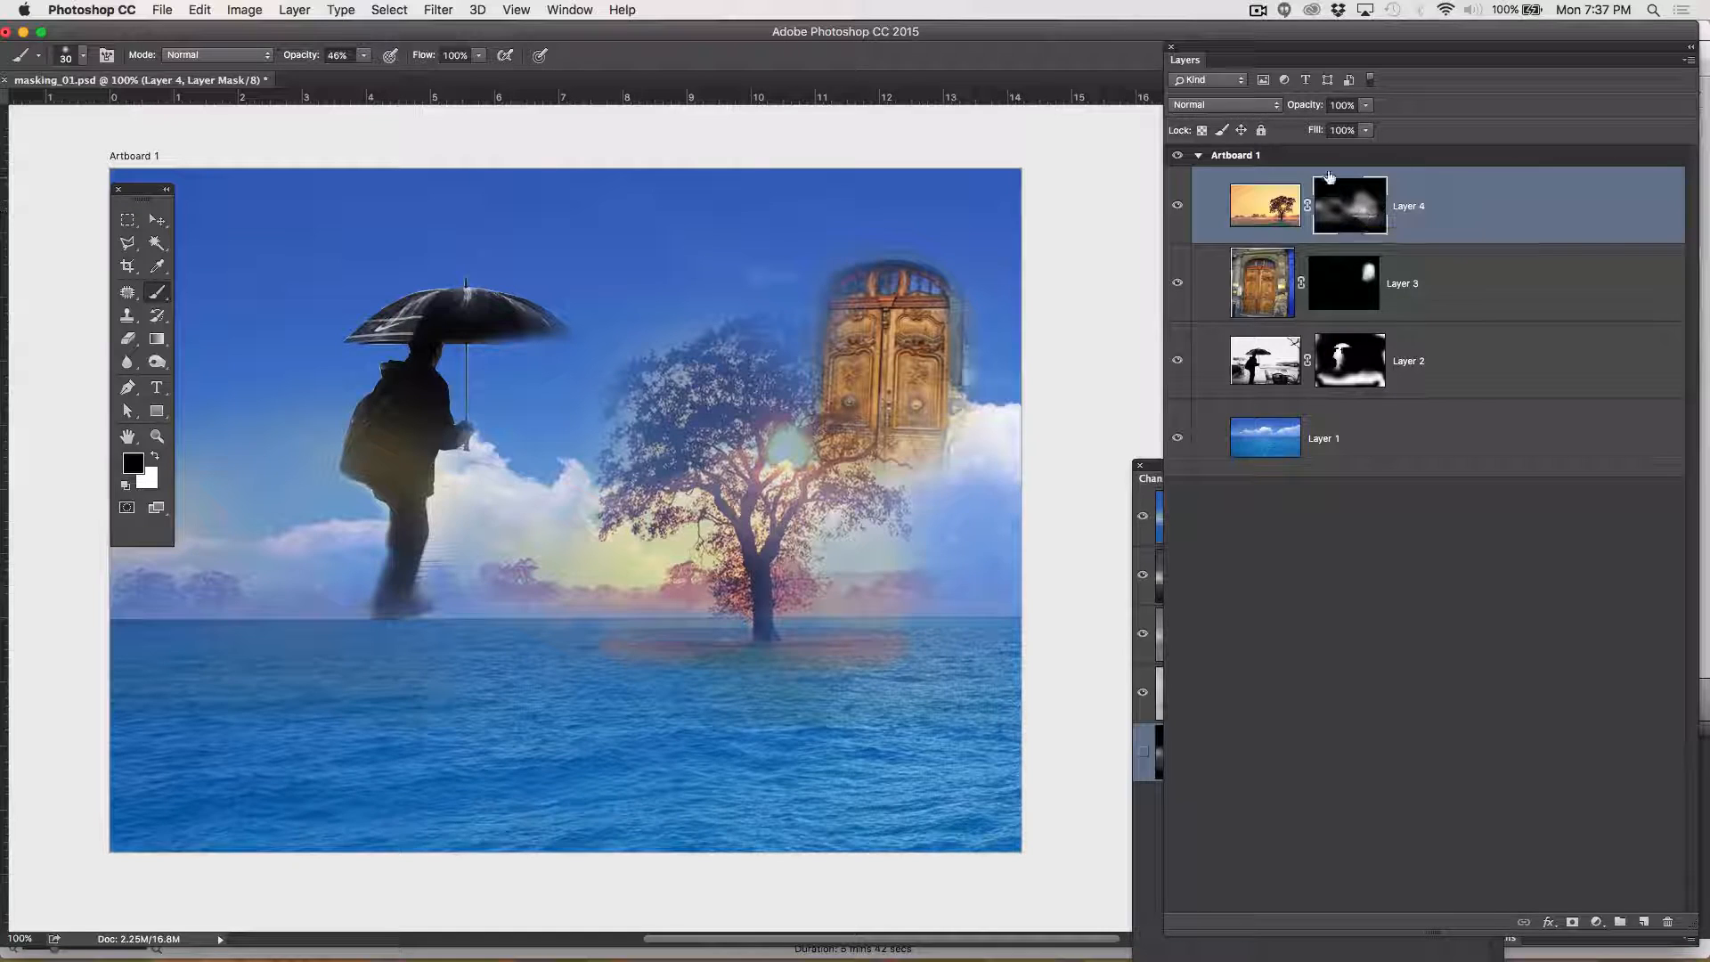
pyautogui.press(']')
pyautogui.click(295, 12)
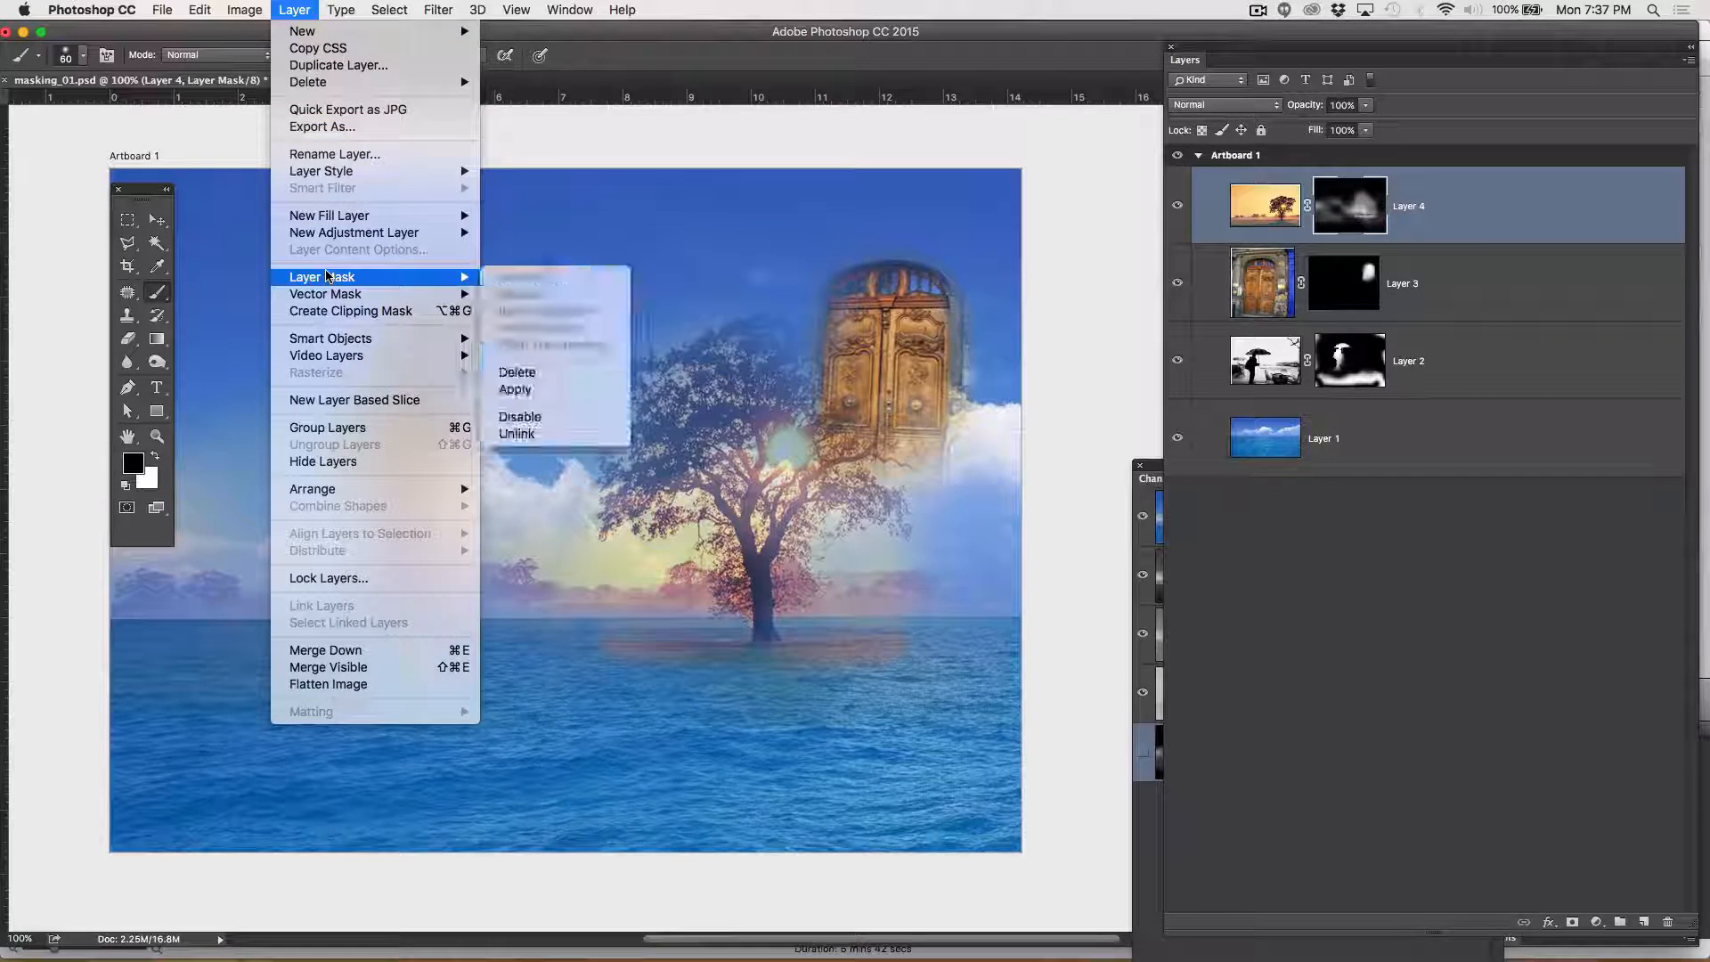
pyautogui.moveTo(418, 298)
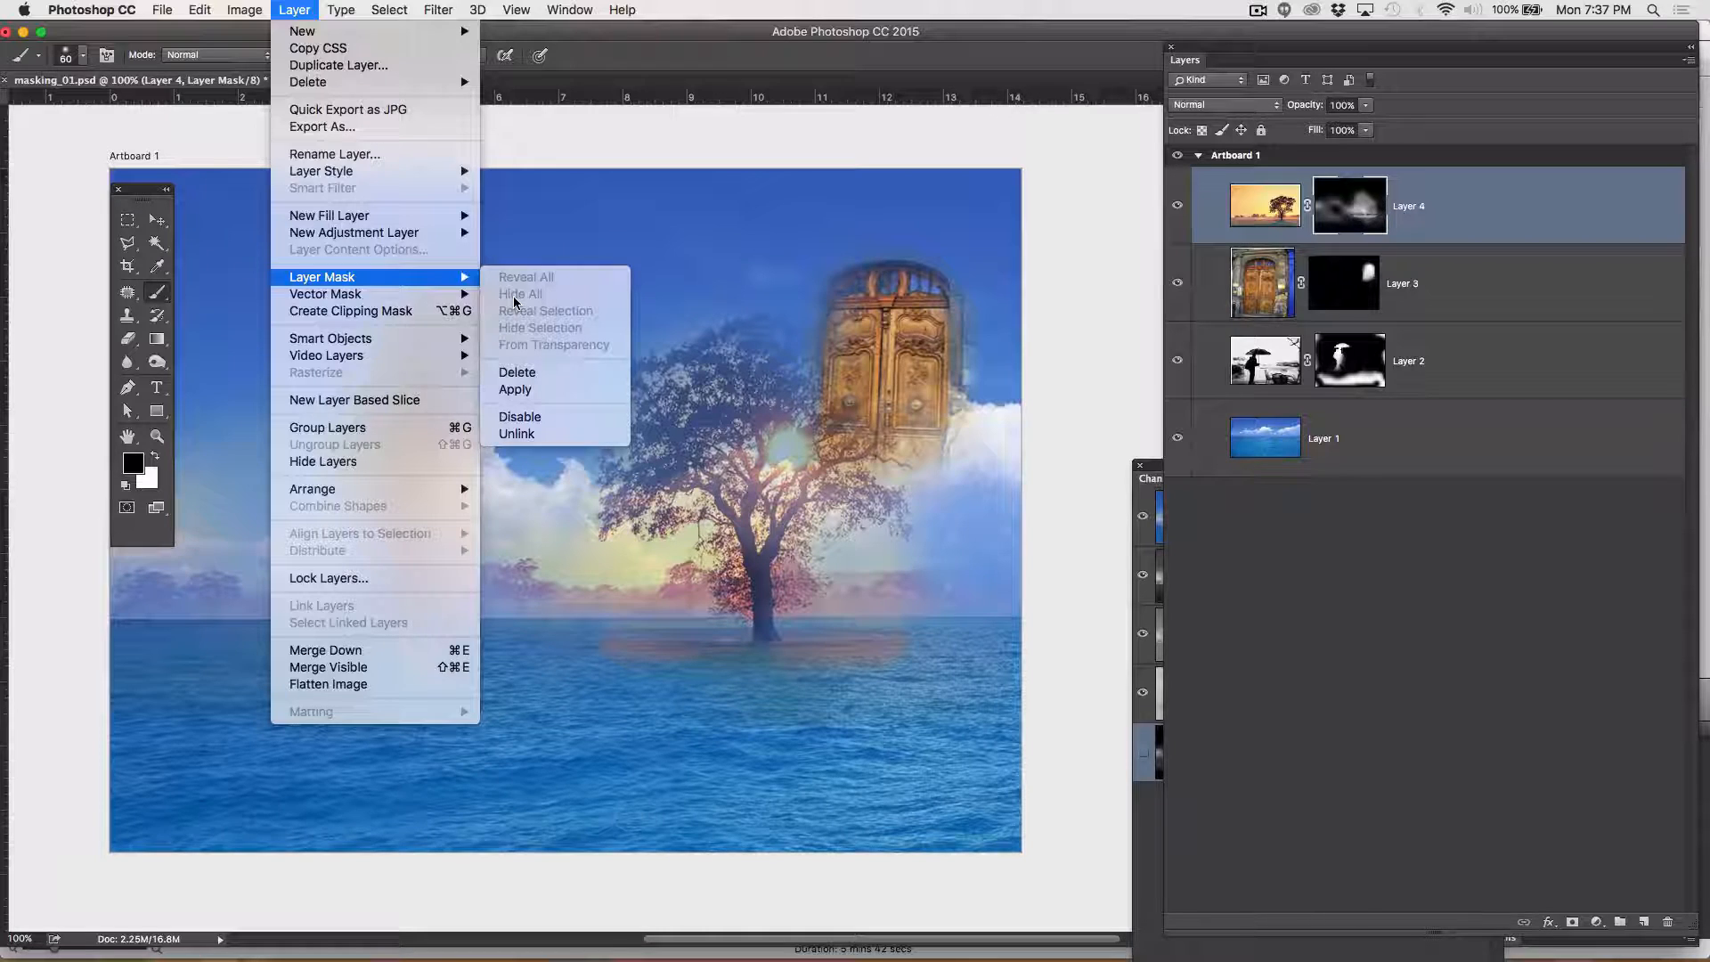
pyautogui.click(640, 14)
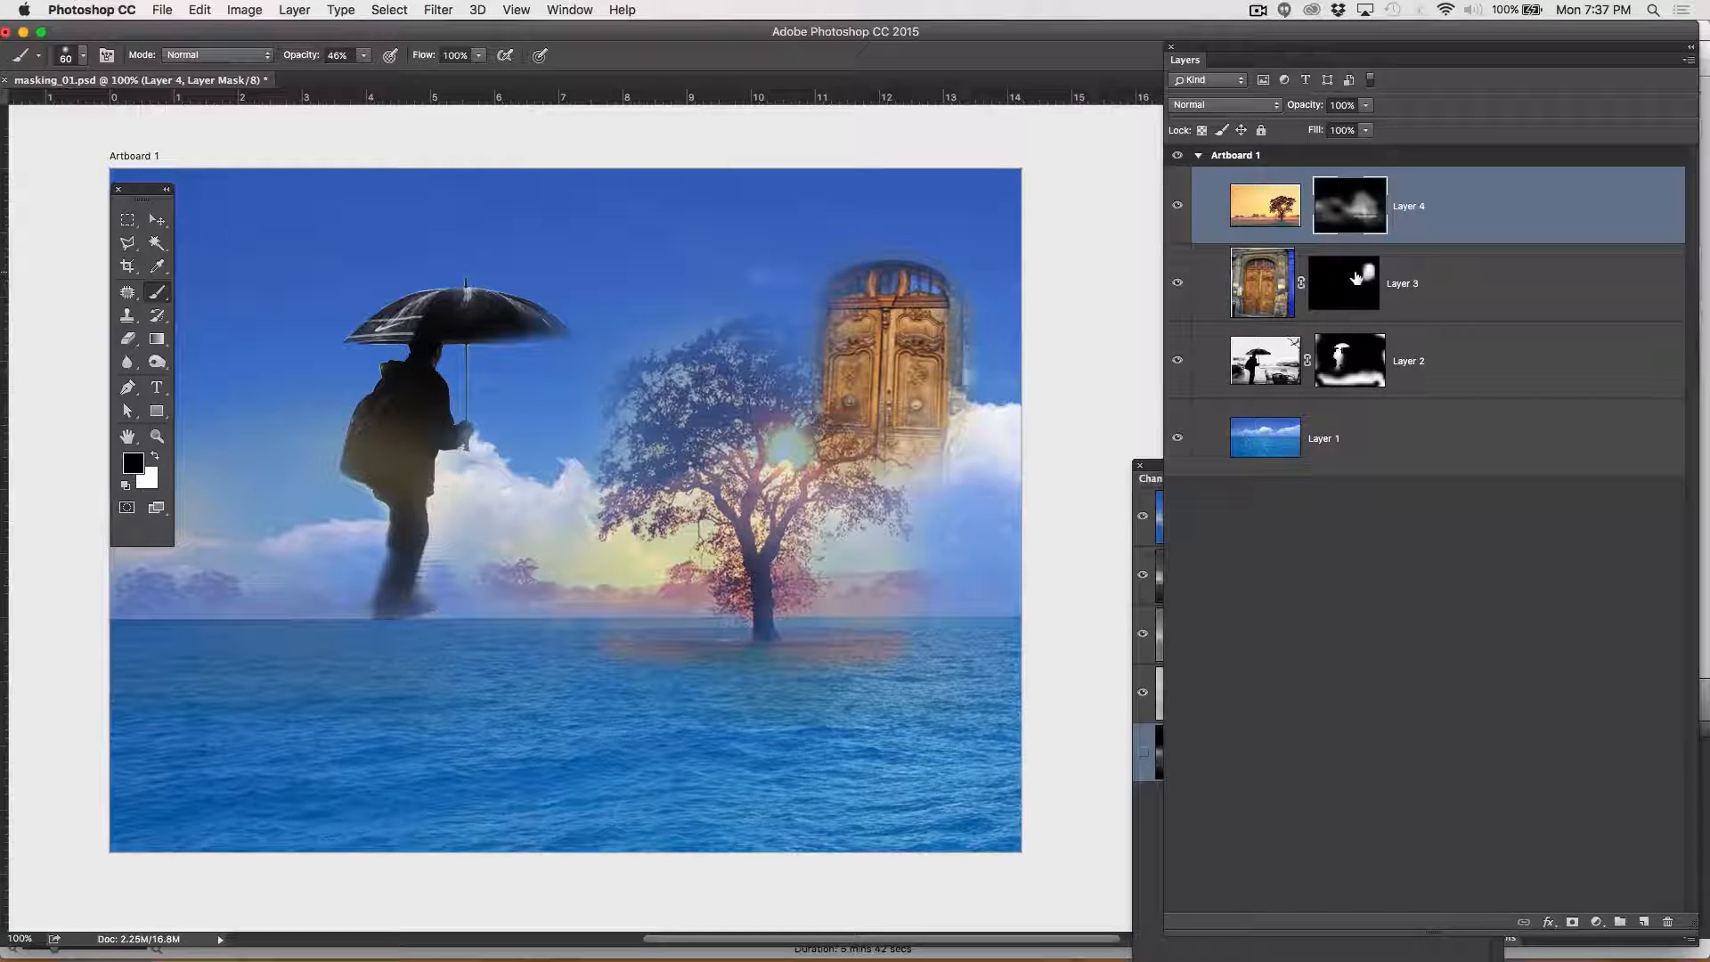
# Delete Layer 4's existing mask without applying it and add a new Hide All layer mask to the layer.
pyautogui.moveTo(1355, 222); pyautogui.dragTo(1670, 933)
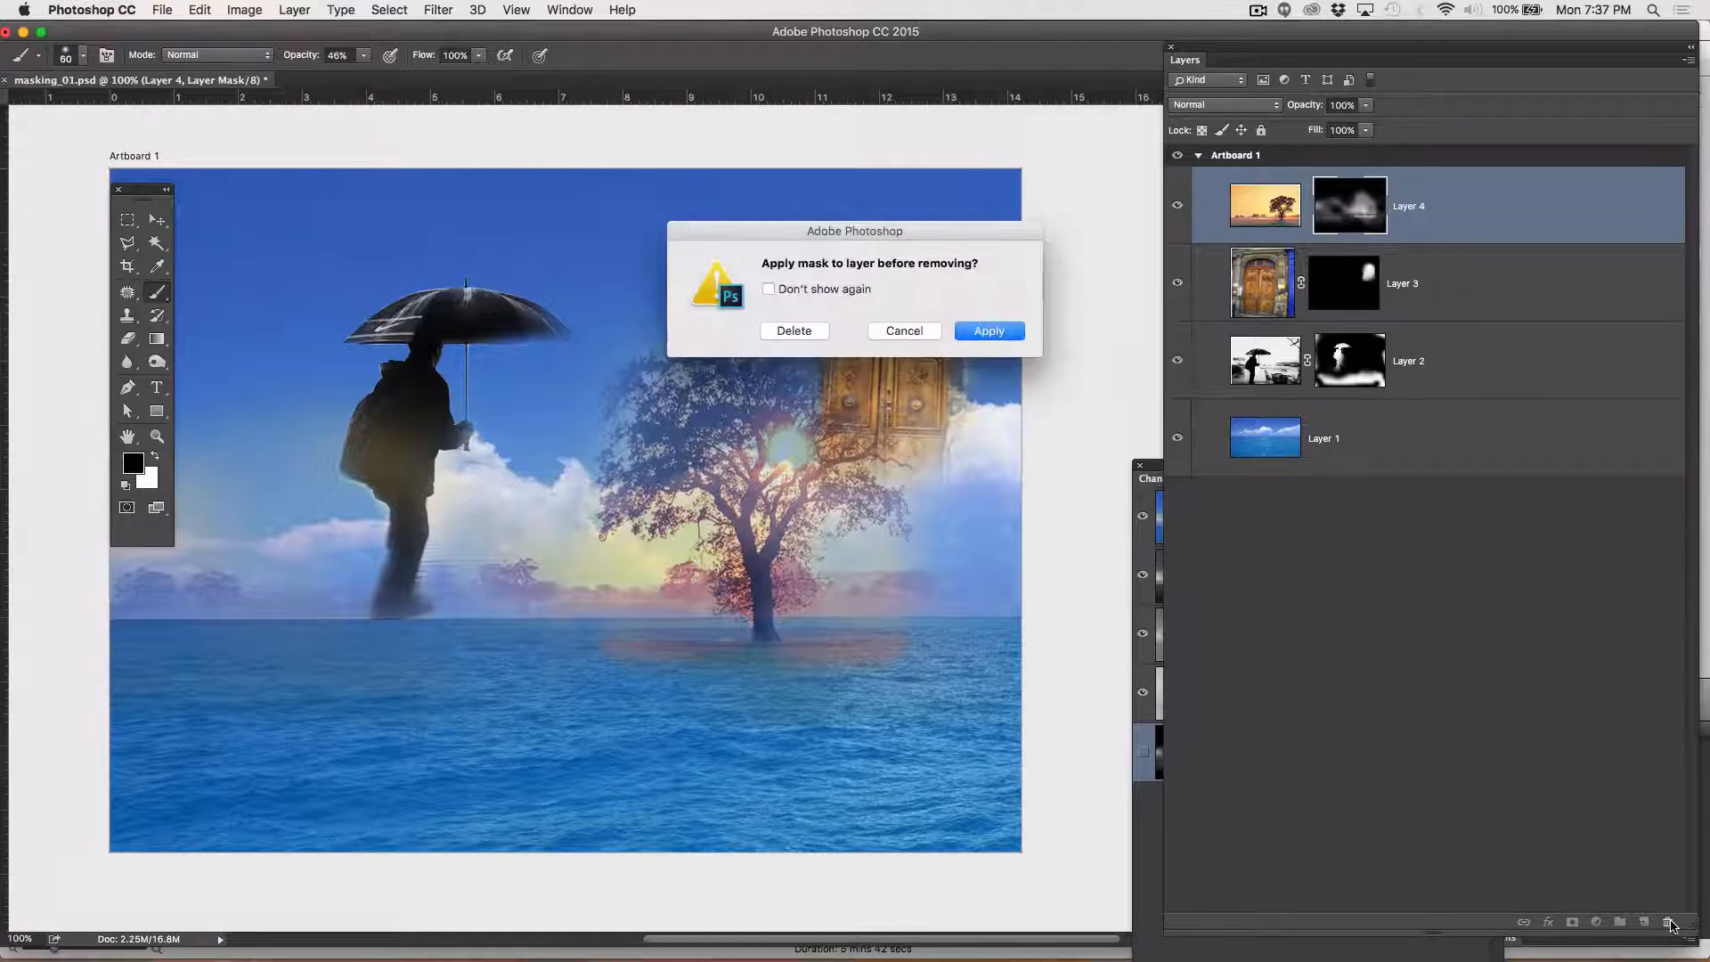
pyautogui.click(786, 333)
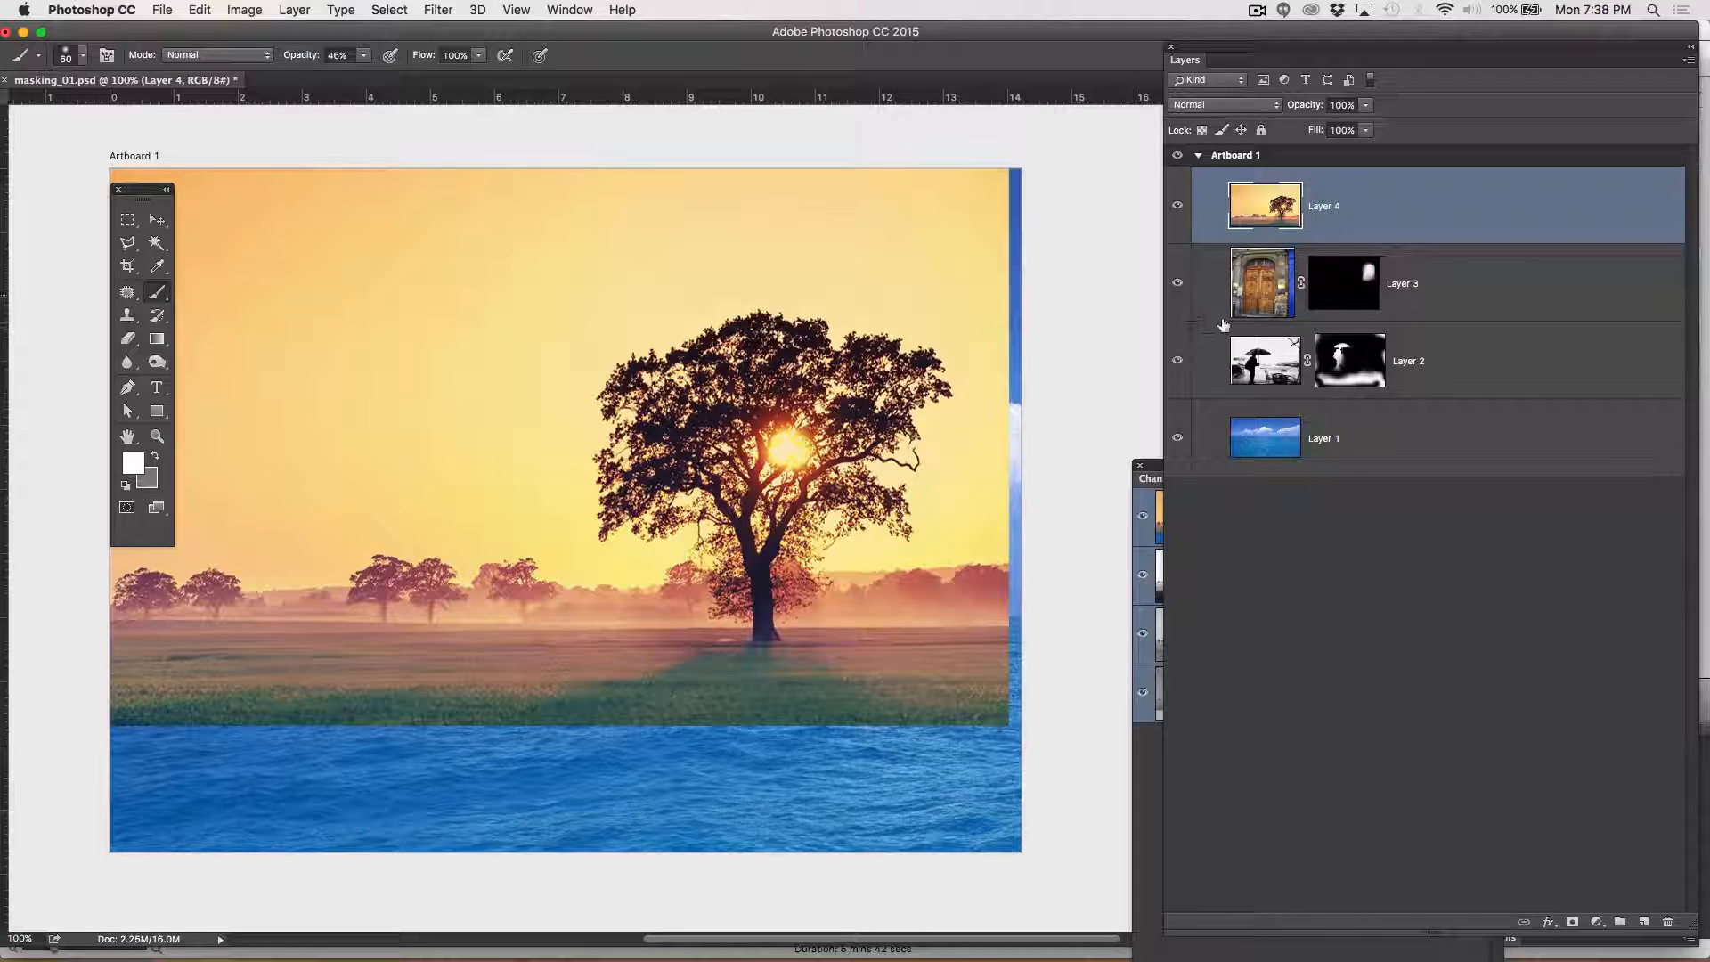
pyautogui.click(292, 10)
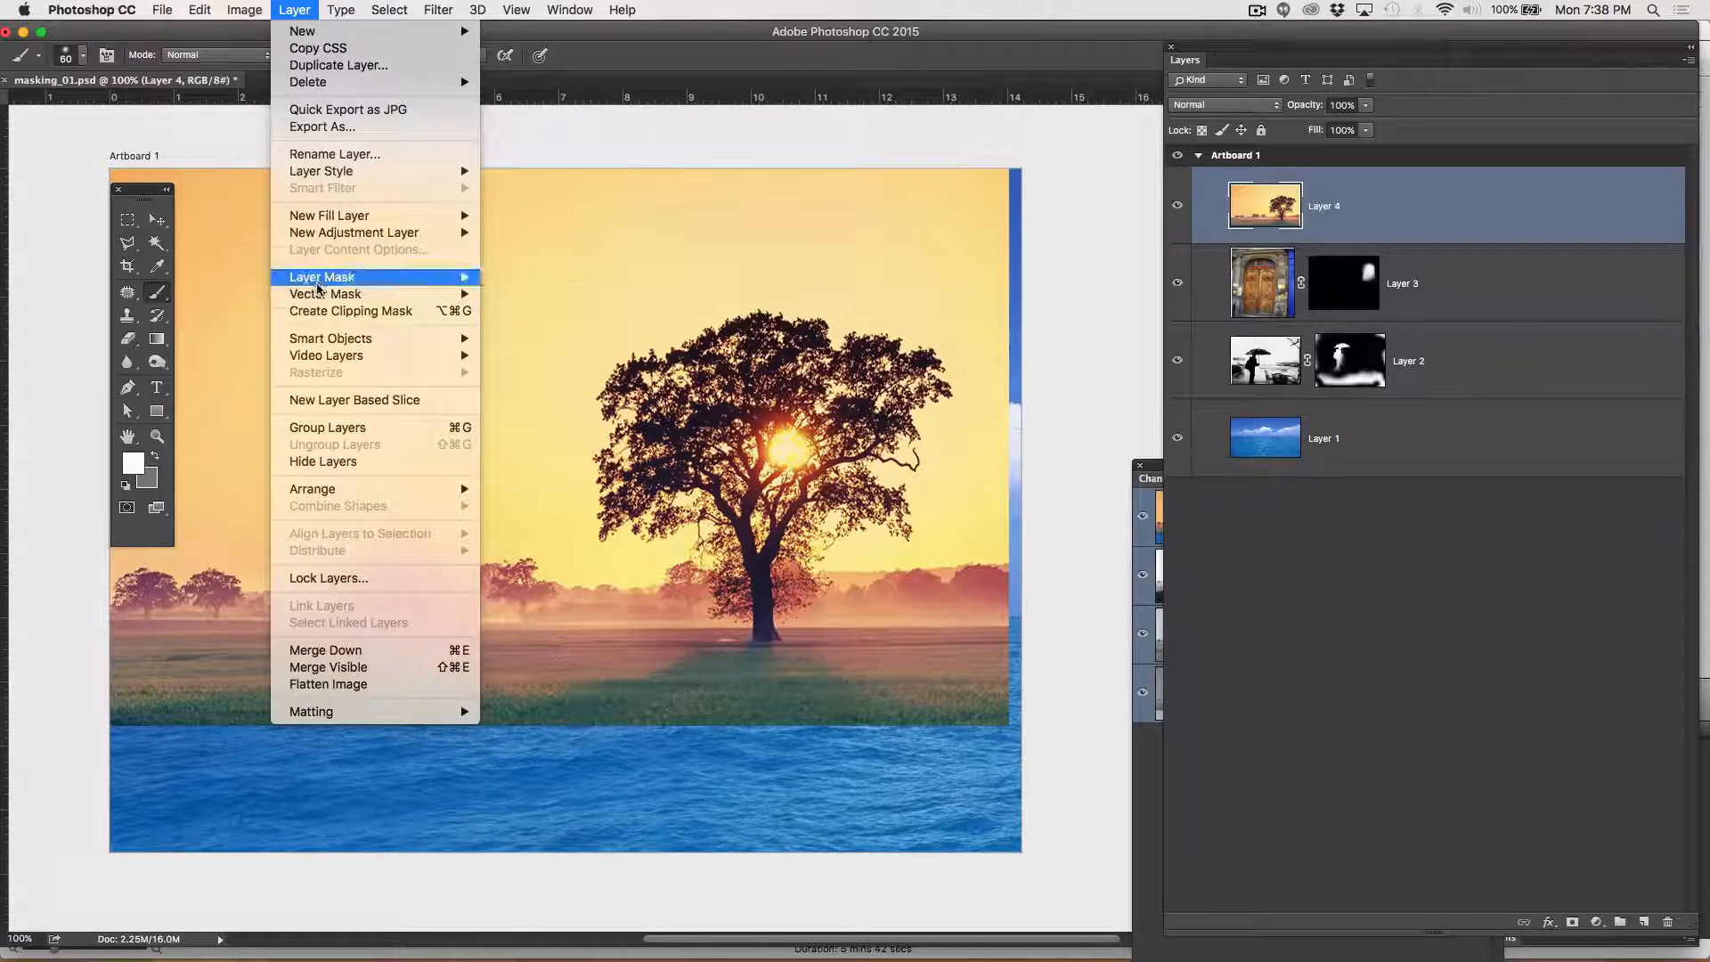
pyautogui.moveTo(323, 279)
pyautogui.click(525, 296)
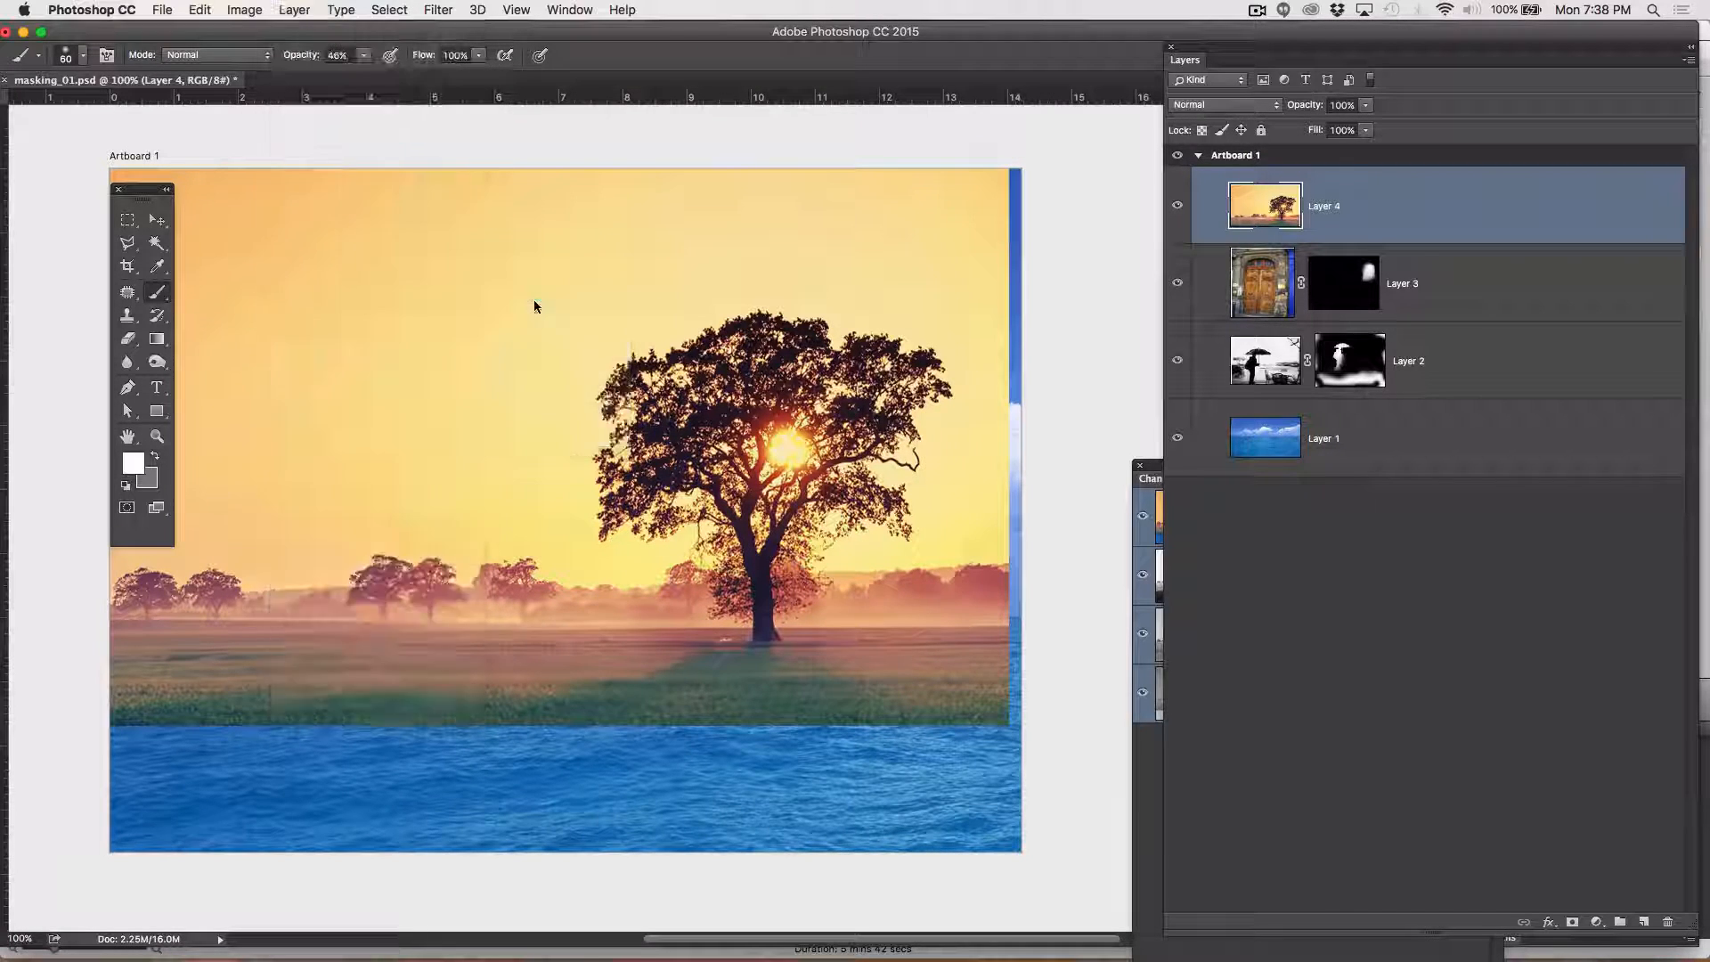
# Paint white on Layer 4's mask with a 60 px brush at 46% opacity to reveal the lower tree and the horizon to its right.
pyautogui.press('d')
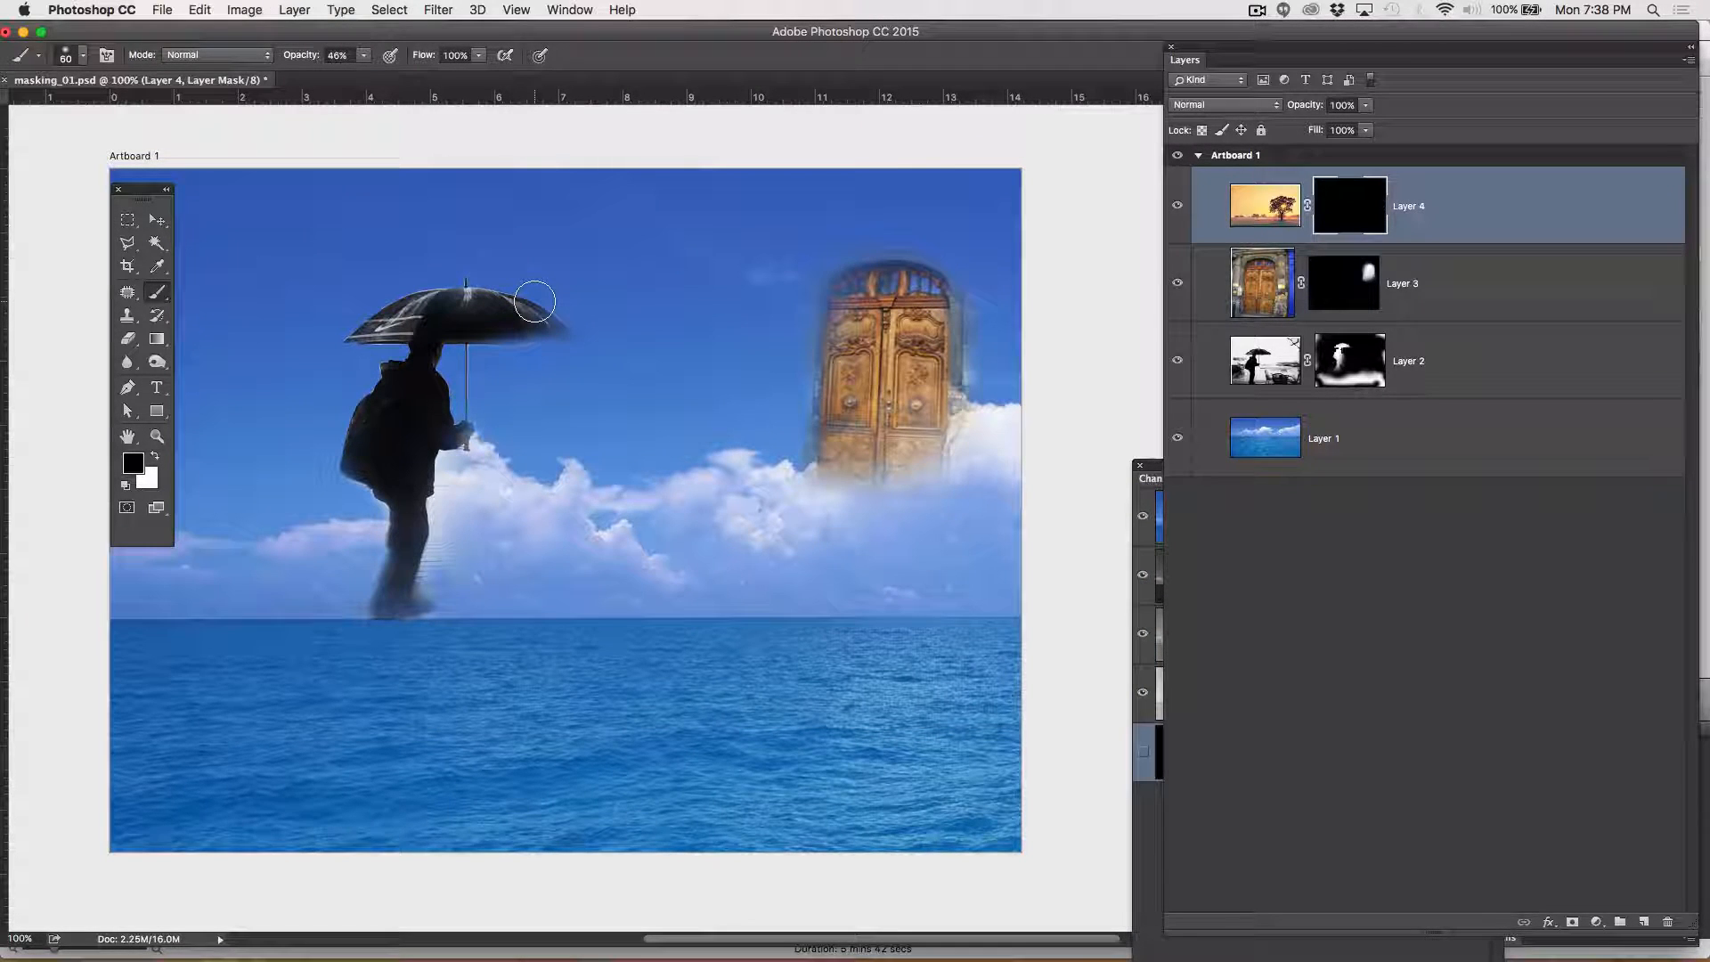
pyautogui.press('x')
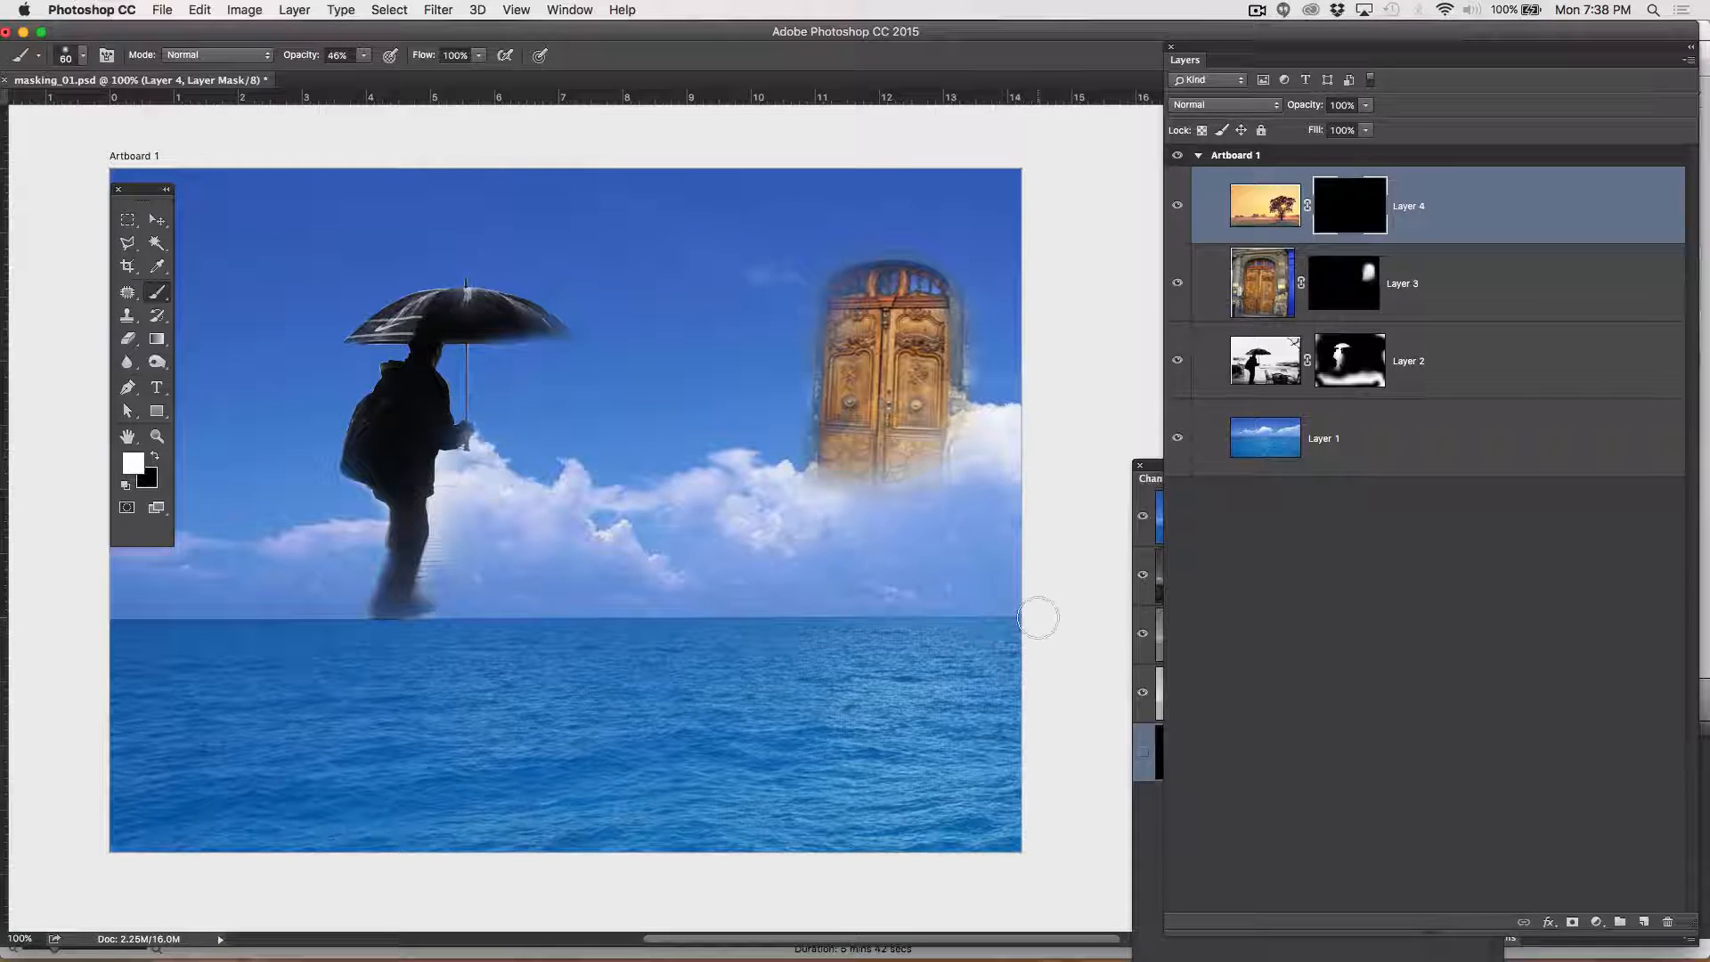
pyautogui.moveTo(988, 597)
pyautogui.mouseDown()
pyautogui.moveTo(775, 588)
pyautogui.moveTo(970, 544)
pyautogui.moveTo(739, 526)
pyautogui.moveTo(713, 552)
pyautogui.moveTo(815, 490)
pyautogui.moveTo(845, 521)
pyautogui.mouseUp()
# Enlarge the brush to 400 px and paint white on Layer 4's mask to reveal the full tree, the sun glow and the branches over the door.
pyautogui.press(']')
pyautogui.press(']')
pyautogui.press(']')
pyautogui.press(']')
pyautogui.press(']')
pyautogui.press(']')
pyautogui.press(']')
pyautogui.press(']')
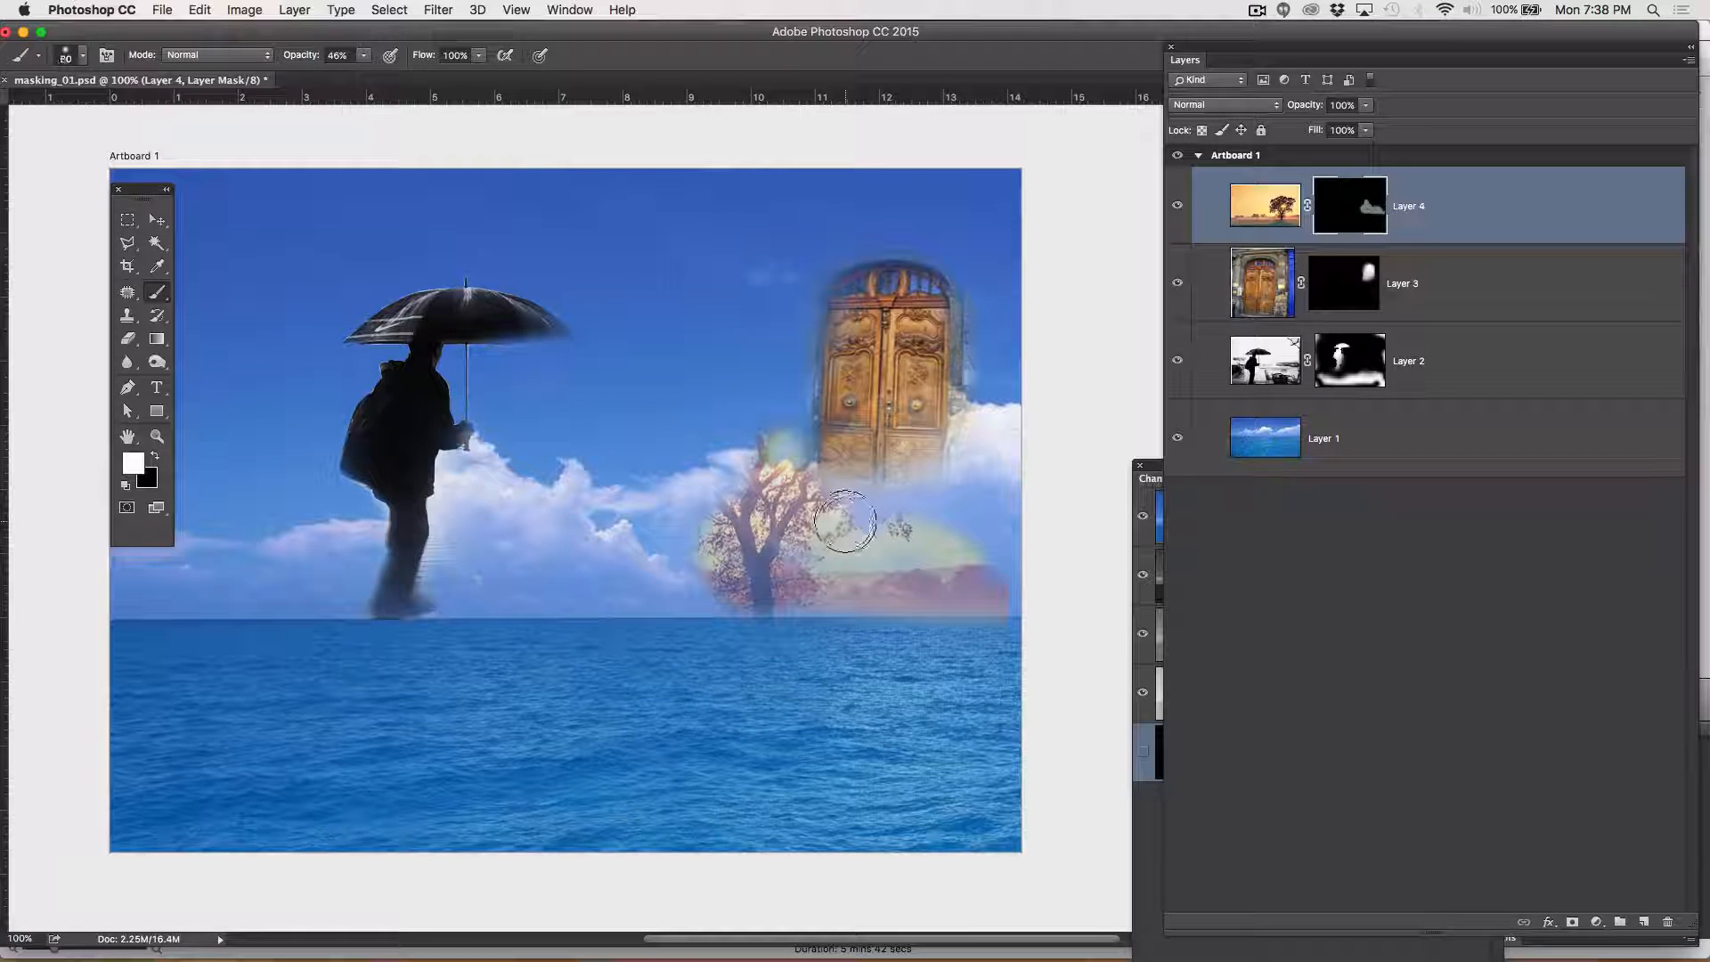
pyautogui.moveTo(744, 267)
pyautogui.mouseDown()
pyautogui.moveTo(725, 457)
pyautogui.moveTo(682, 561)
pyautogui.mouseUp()
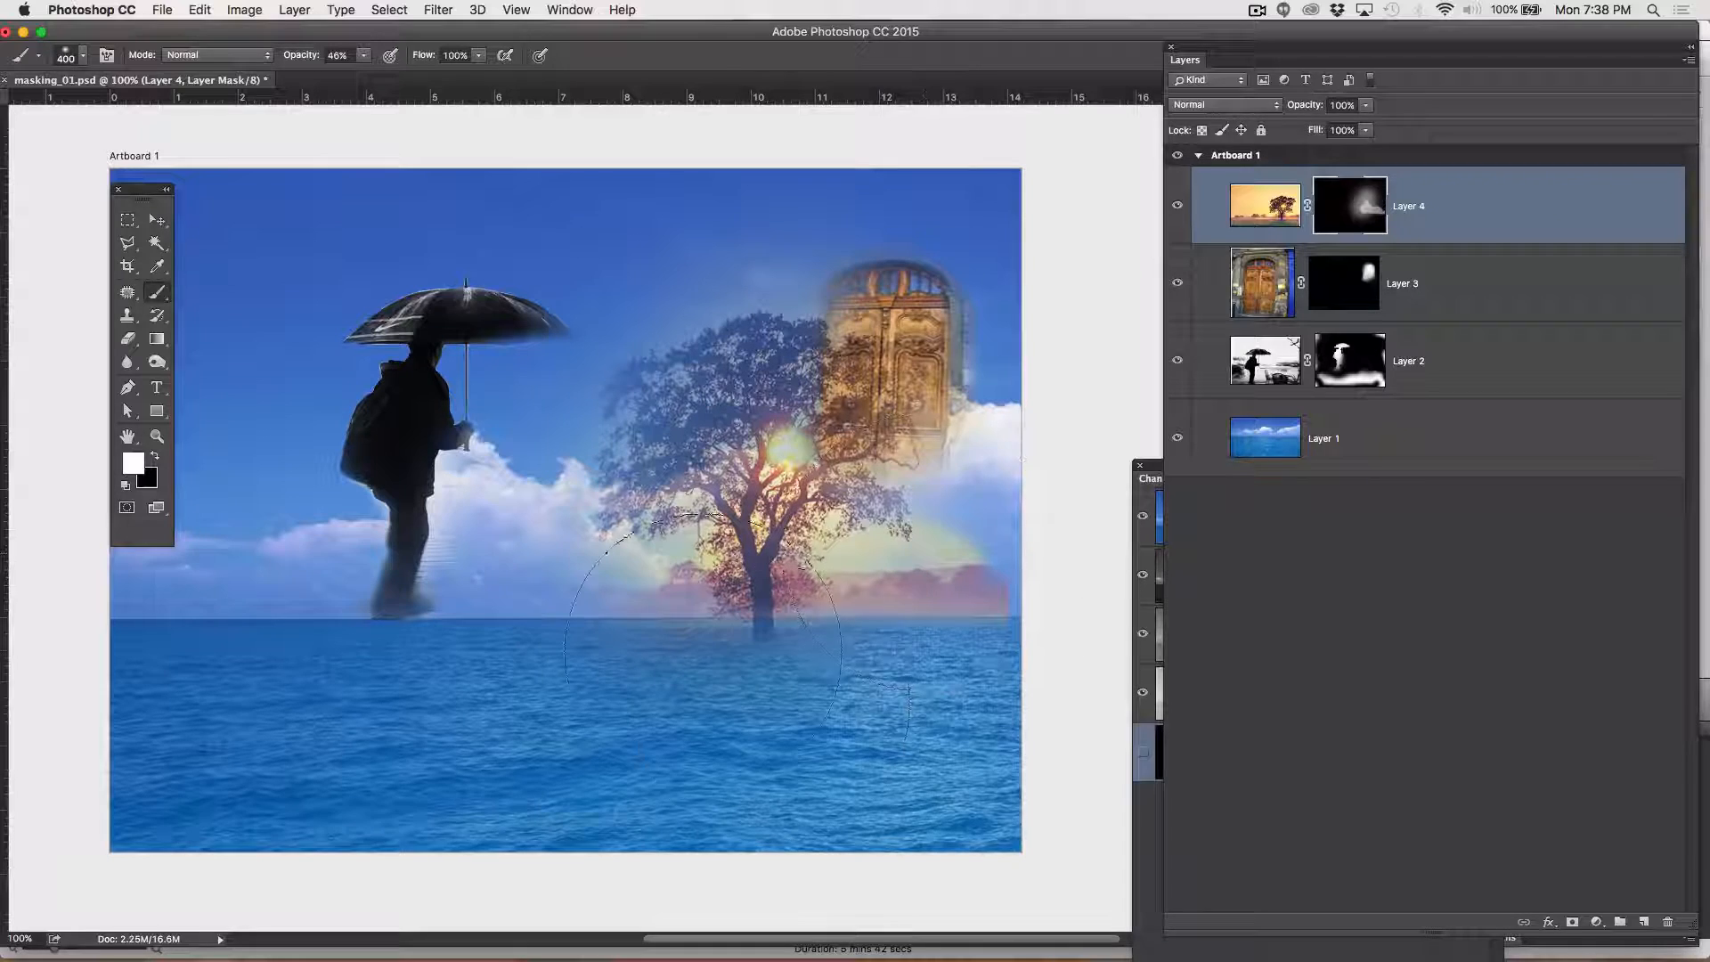
pyautogui.moveTo(742, 633)
pyautogui.mouseDown()
pyautogui.moveTo(760, 544)
pyautogui.moveTo(579, 494)
pyautogui.moveTo(486, 516)
pyautogui.moveTo(534, 500)
pyautogui.mouseUp()
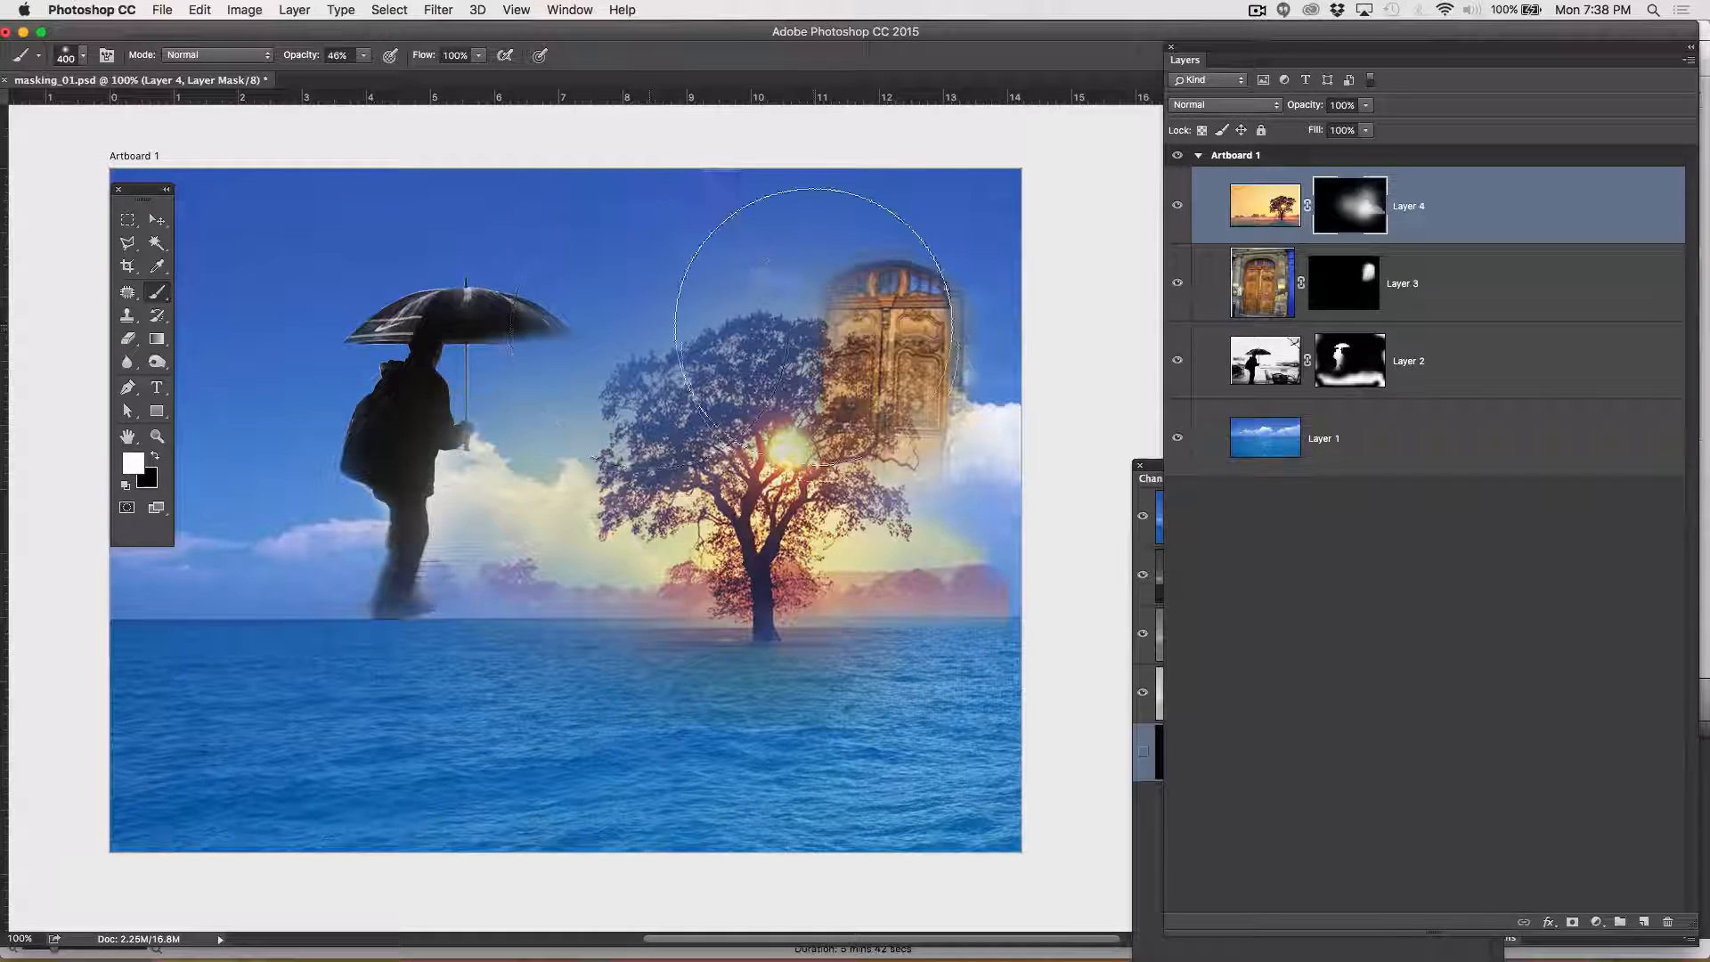
pyautogui.click(855, 444)
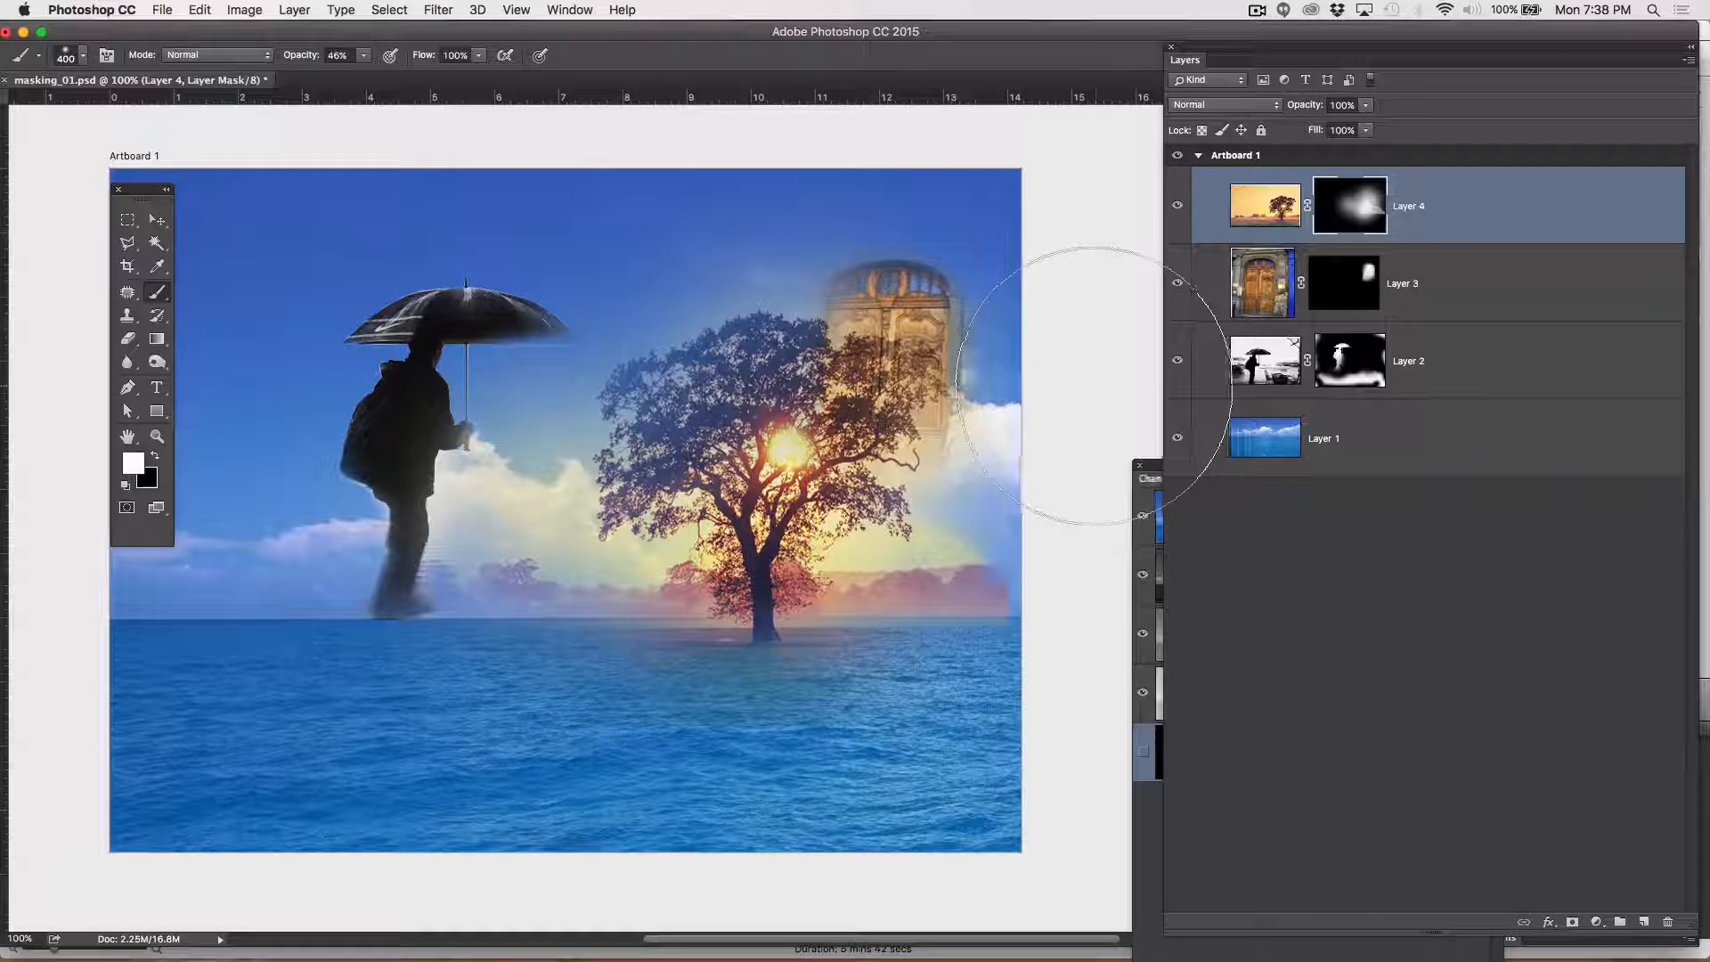
pyautogui.click(1258, 10)
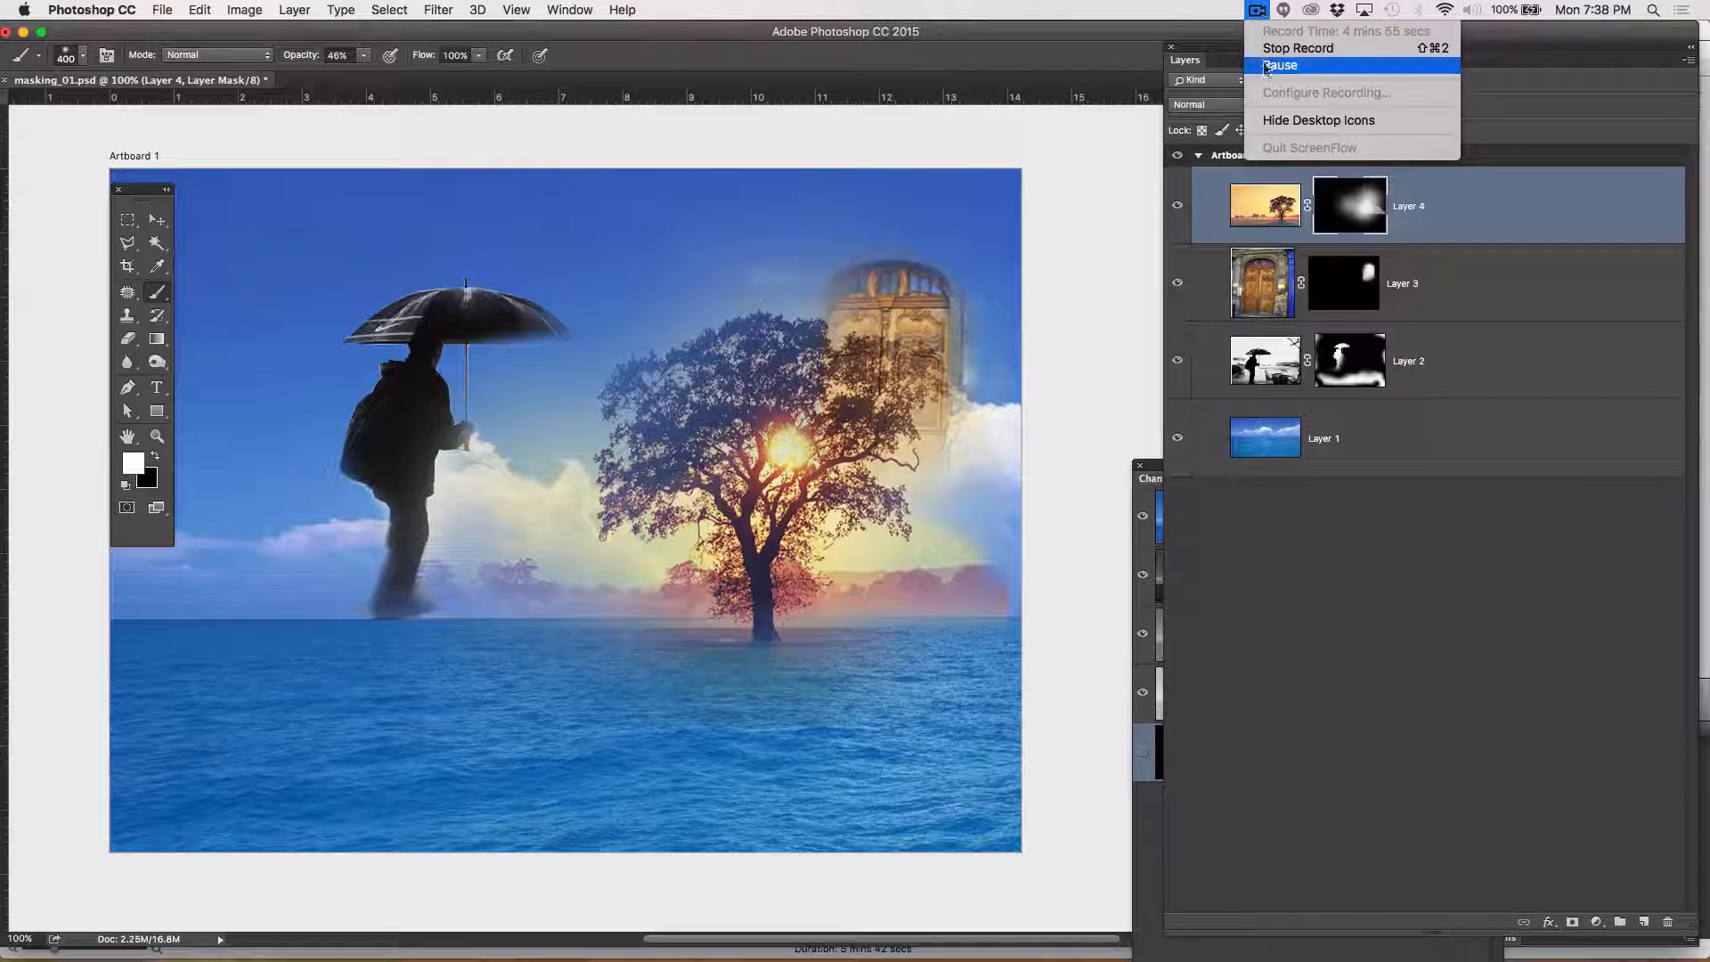